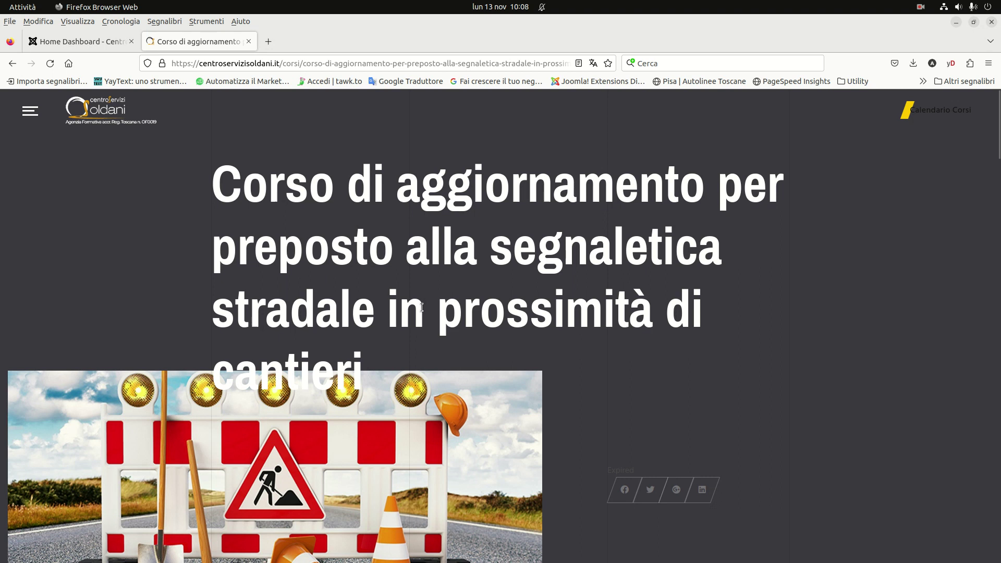
{"action": "scroll", "coordinate": [463, 320], "scroll_direction": "down", "scroll_amount": 5}
{"action": "scroll", "coordinate": [463, 320], "scroll_direction": "up", "scroll_amount": 5}
{"action": "scroll", "coordinate": [462, 320], "scroll_direction": "down", "scroll_amount": 6}
{"action": "scroll", "coordinate": [464, 320], "scroll_direction": "up", "scroll_amount": 5}
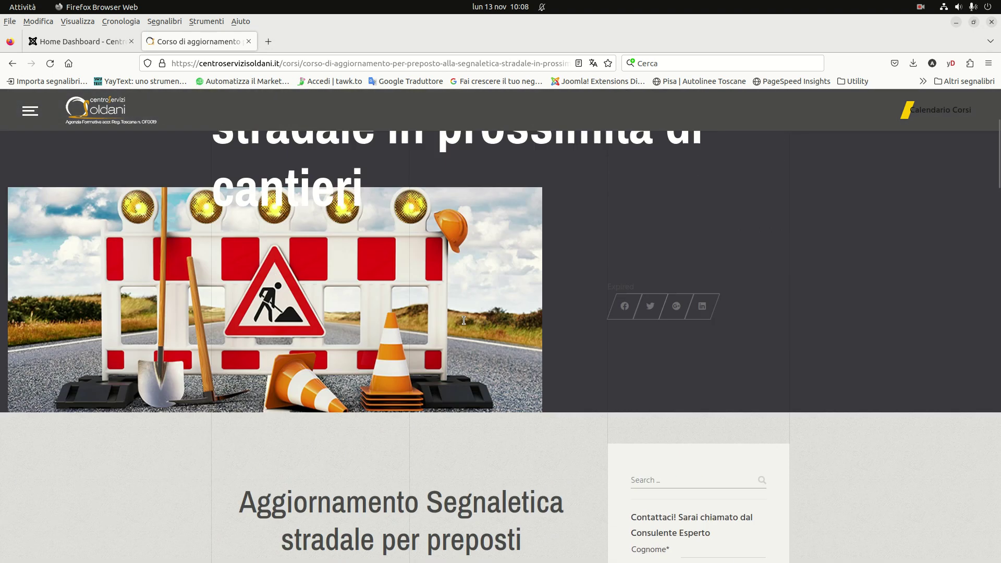
{"action": "scroll", "coordinate": [464, 320], "scroll_direction": "up", "scroll_amount": 2}
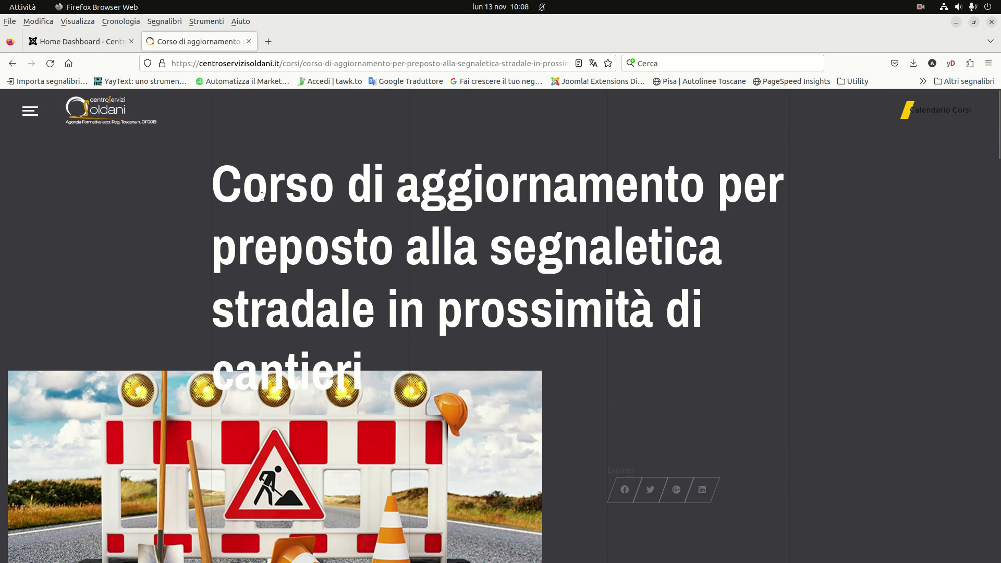
Step: Open the tag list in the Joomla administrator and sort it by descending ID
{"action": "left_click", "coordinate": [54, 43]}
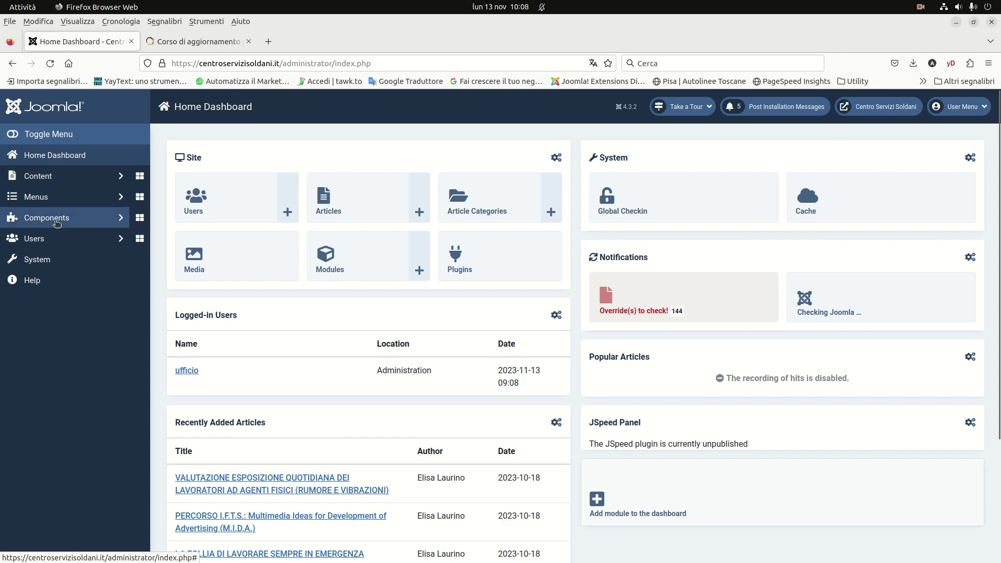
{"action": "left_click", "coordinate": [57, 220]}
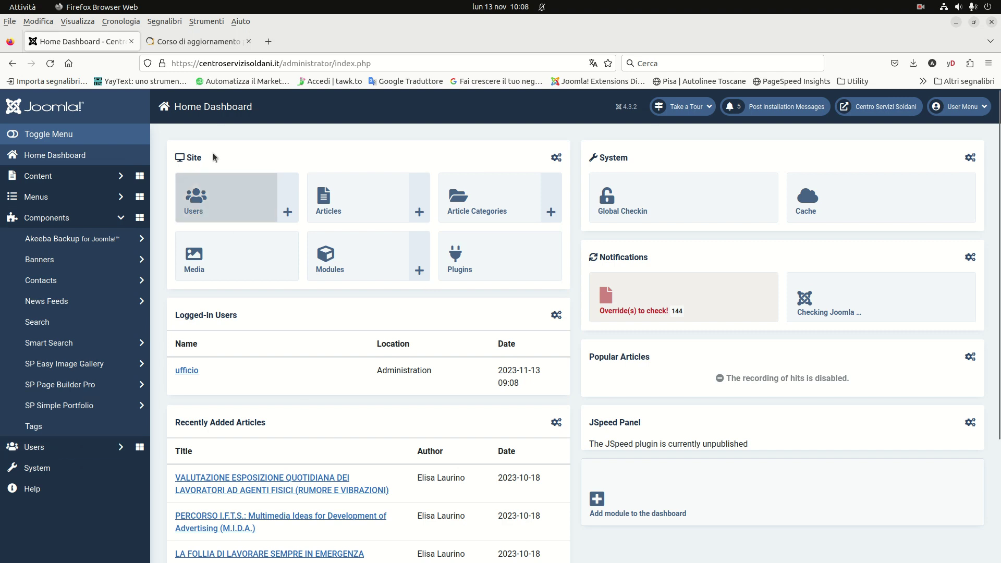
{"action": "left_click", "coordinate": [121, 221]}
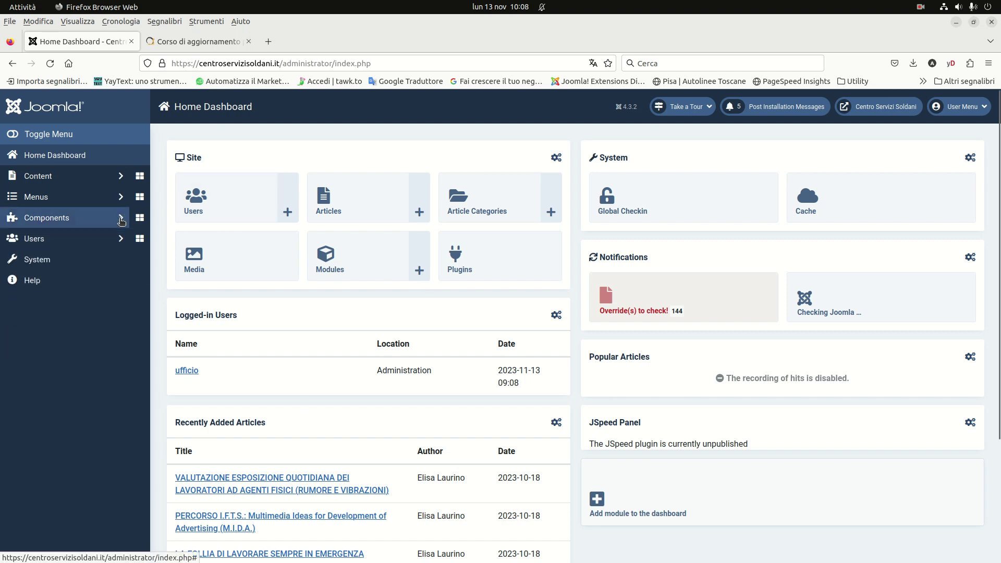
{"action": "left_click", "coordinate": [121, 220]}
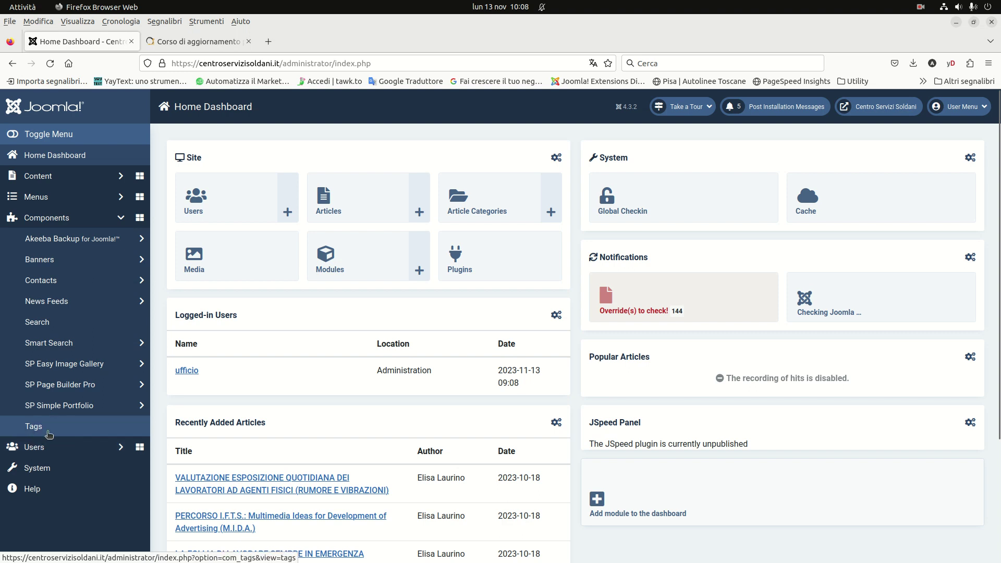
{"action": "left_click", "coordinate": [35, 431]}
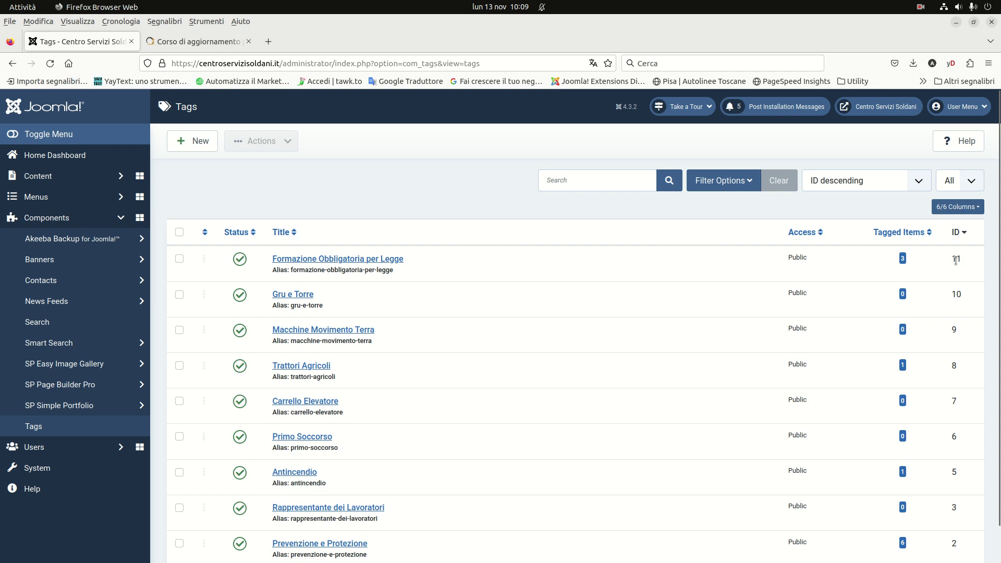
{"action": "left_click", "coordinate": [963, 235]}
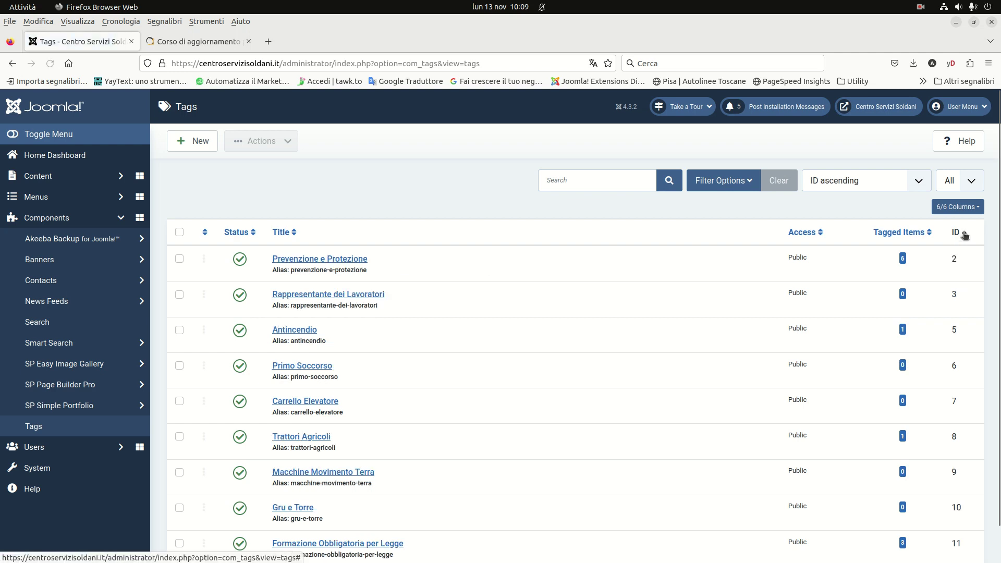
{"action": "left_click", "coordinate": [964, 234]}
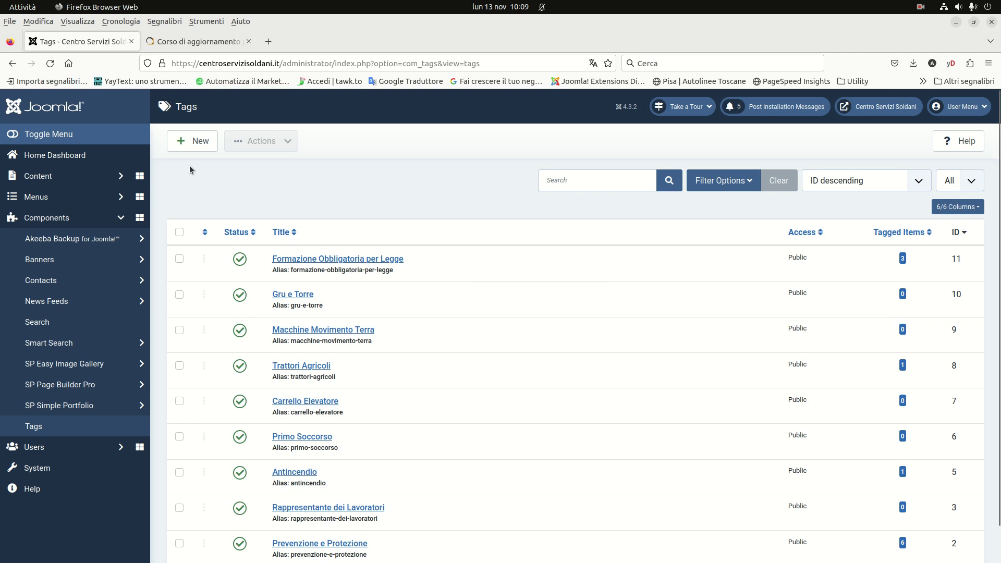
Step: Create a new tag titled "Preposto", save it, and return to the tag list
{"action": "left_click", "coordinate": [188, 142]}
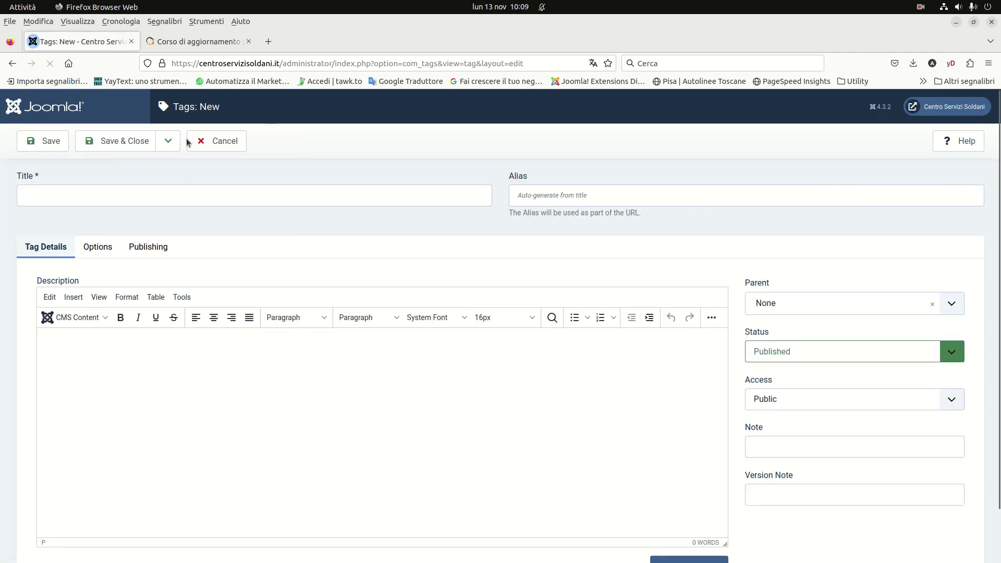
{"action": "left_click", "coordinate": [80, 203]}
{"action": "type", "text": "Preposto"}
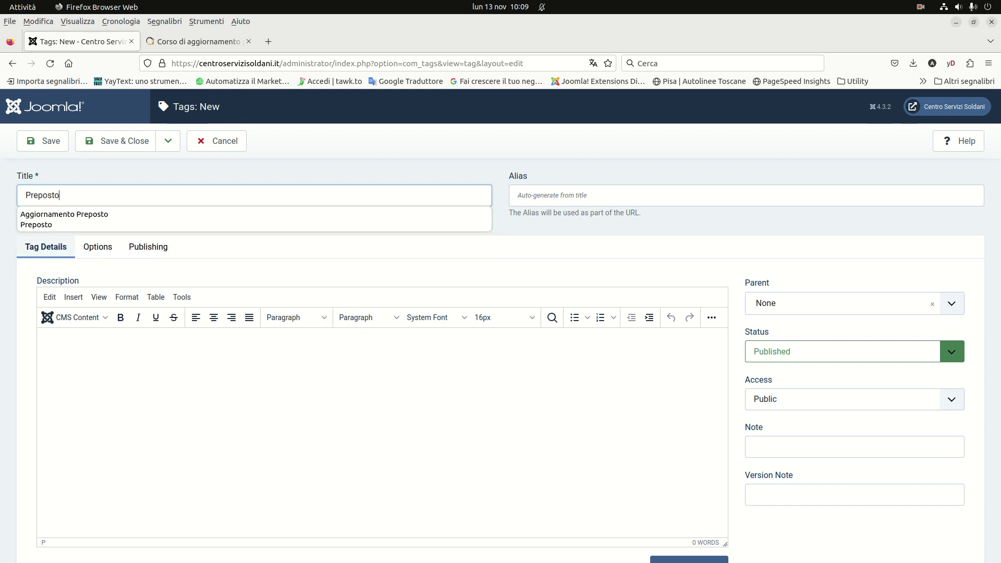
{"action": "left_click", "coordinate": [30, 197]}
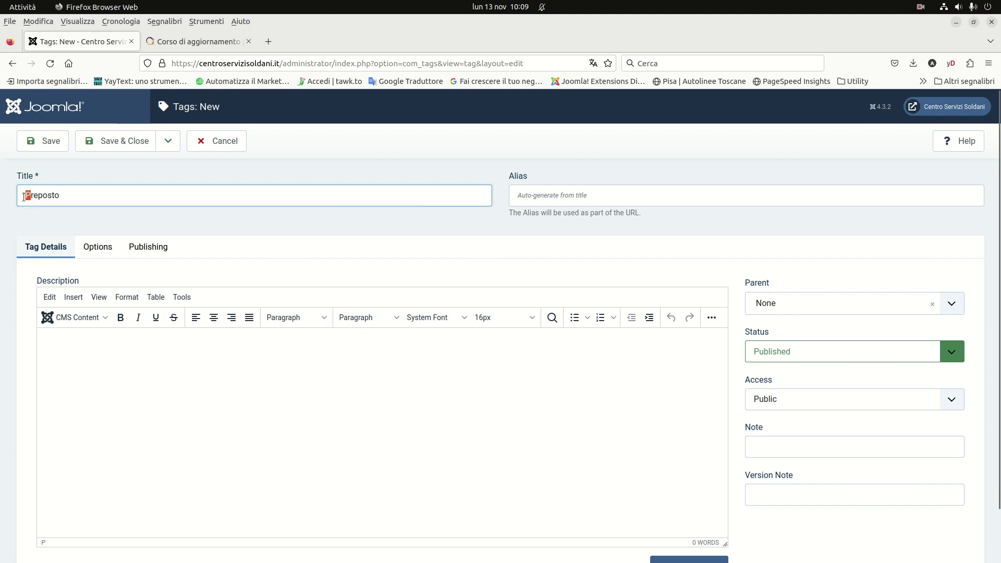
{"action": "left_click", "coordinate": [34, 194]}
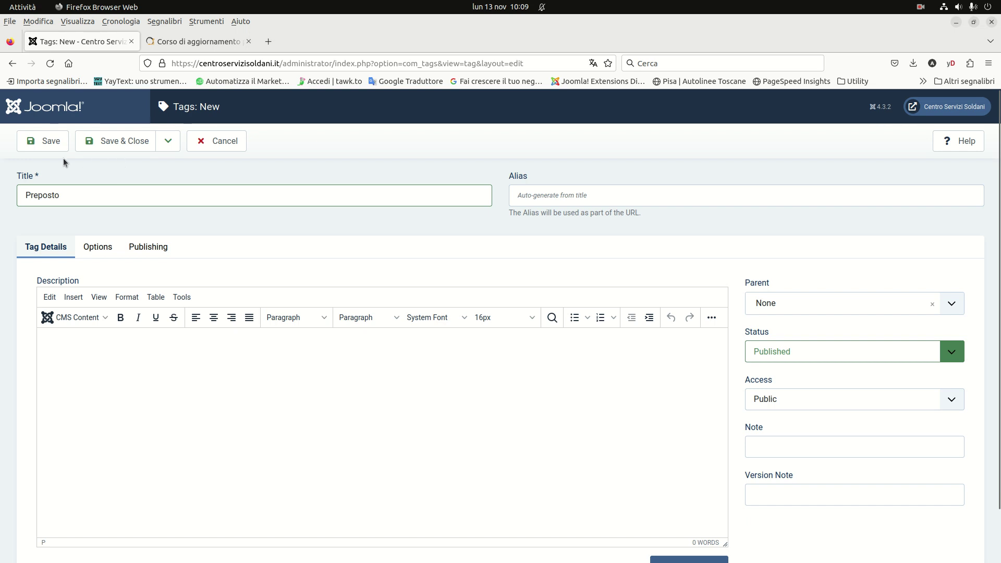
{"action": "left_click", "coordinate": [46, 143]}
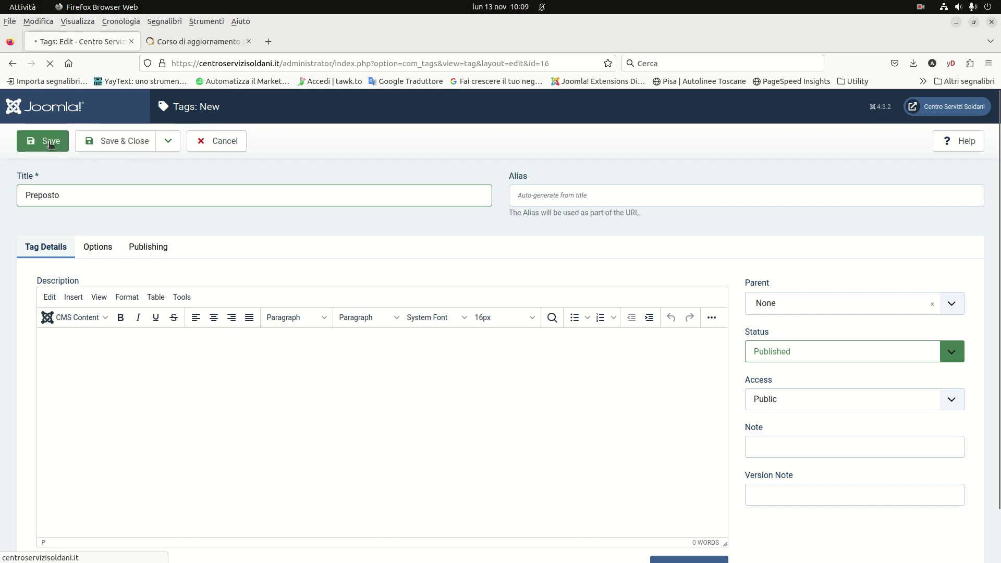
{"action": "left_click", "coordinate": [107, 139]}
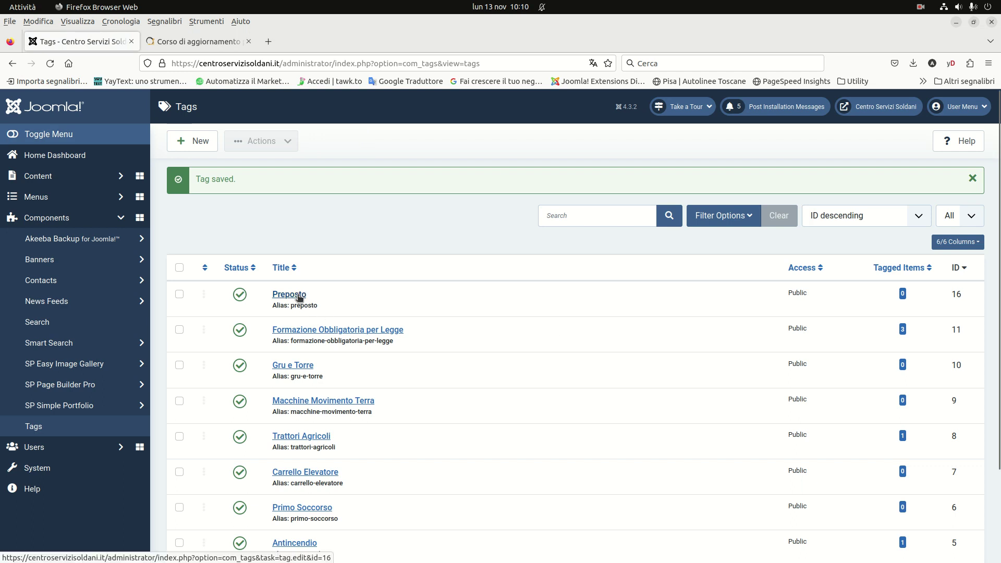
Step: Create a second tag titled "Aggiornamento", save and close it, and dismiss the confirmation message
{"action": "left_click", "coordinate": [179, 46]}
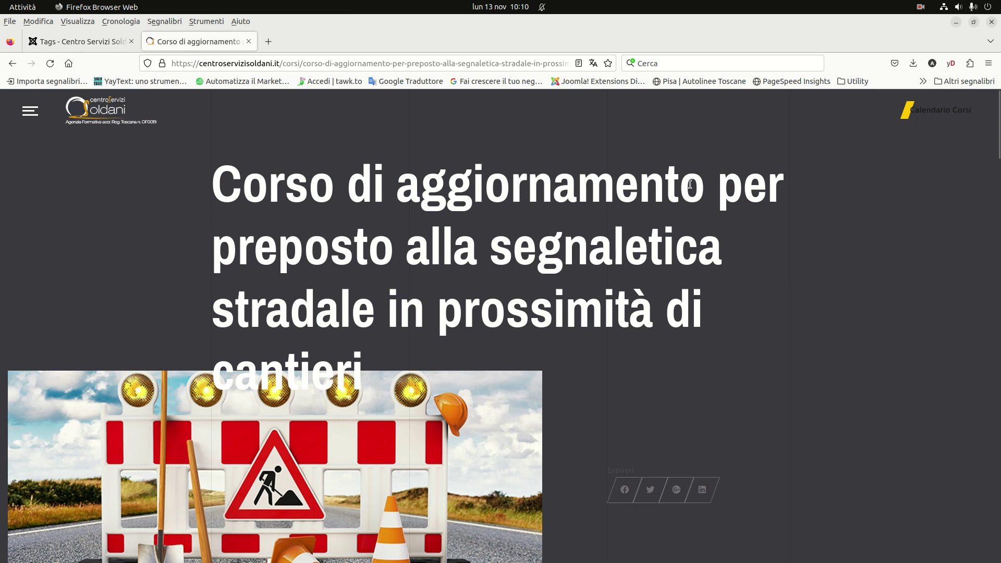
{"action": "left_click", "coordinate": [78, 43]}
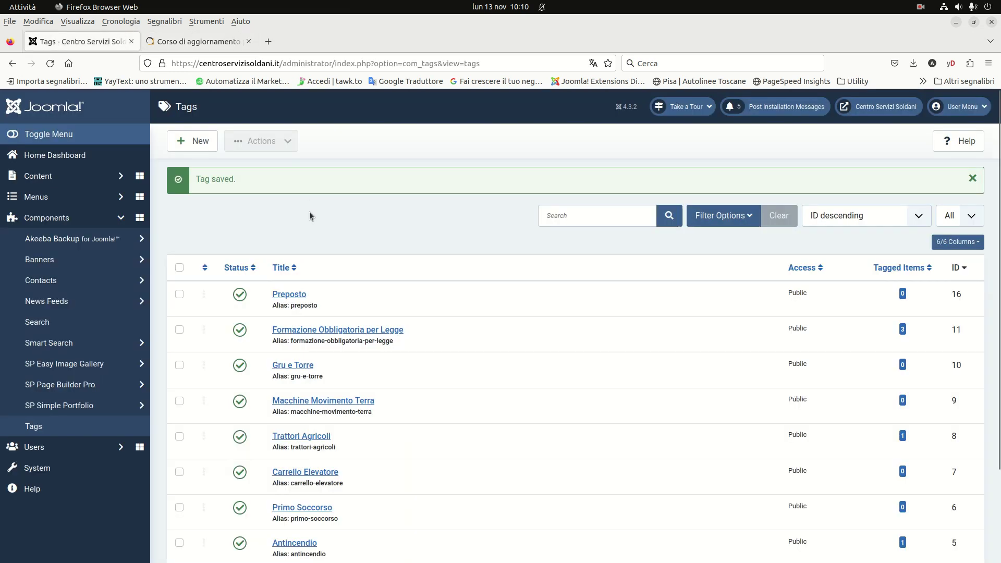
{"action": "scroll", "coordinate": [400, 384], "scroll_direction": "down", "scroll_amount": 3}
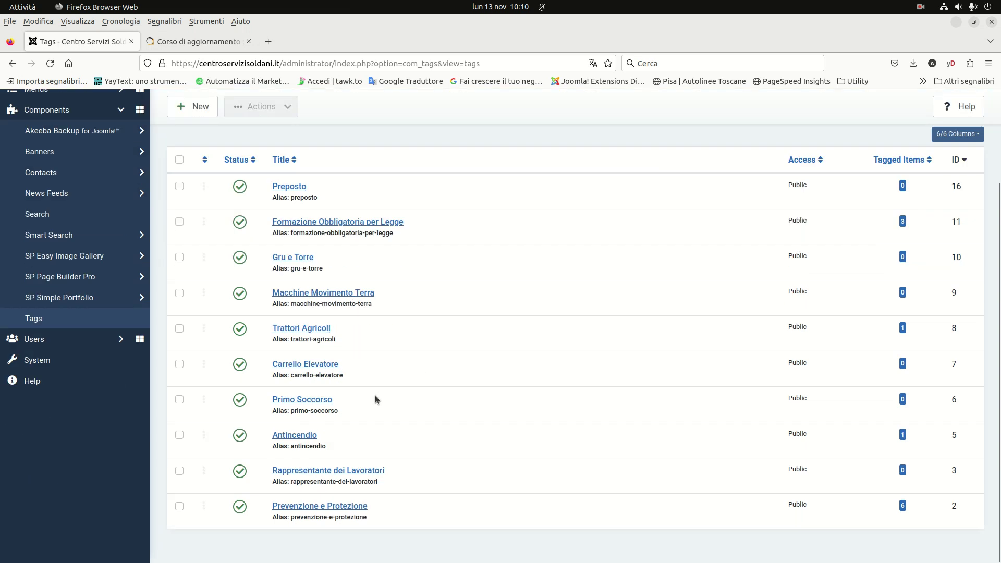
{"action": "scroll", "coordinate": [373, 470], "scroll_direction": "up", "scroll_amount": 3}
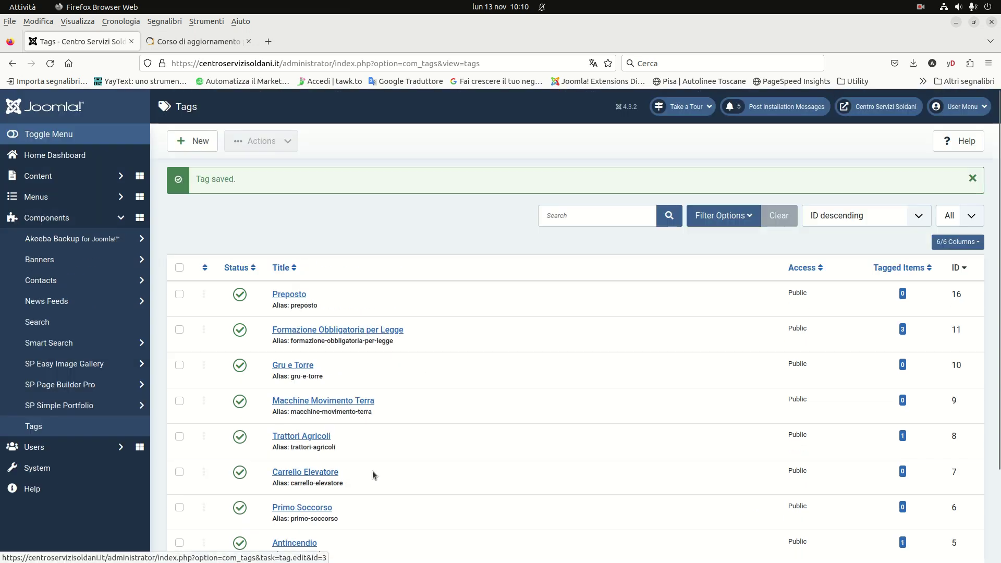
{"action": "left_click", "coordinate": [201, 146]}
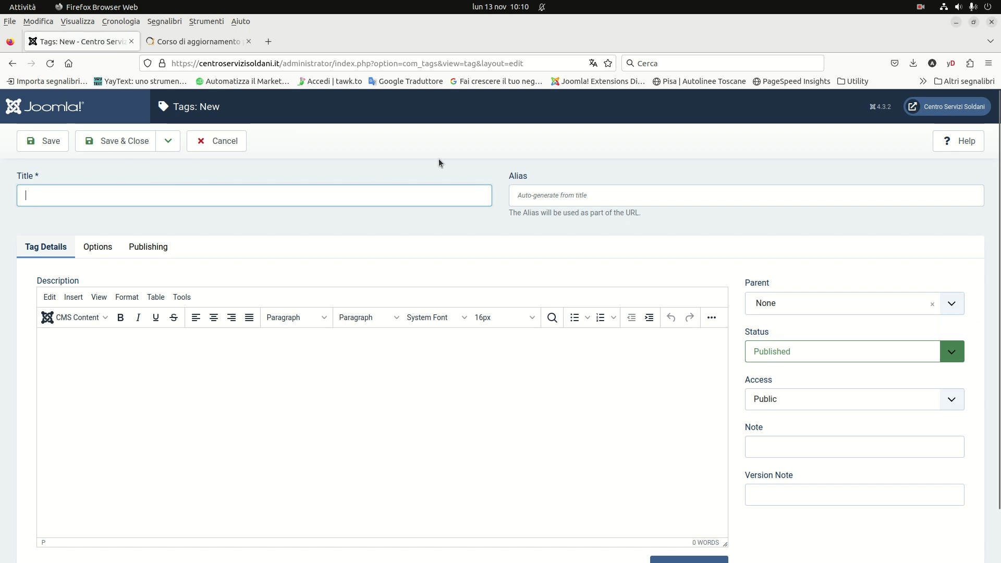
{"action": "type", "text": "Aggiornamento"}
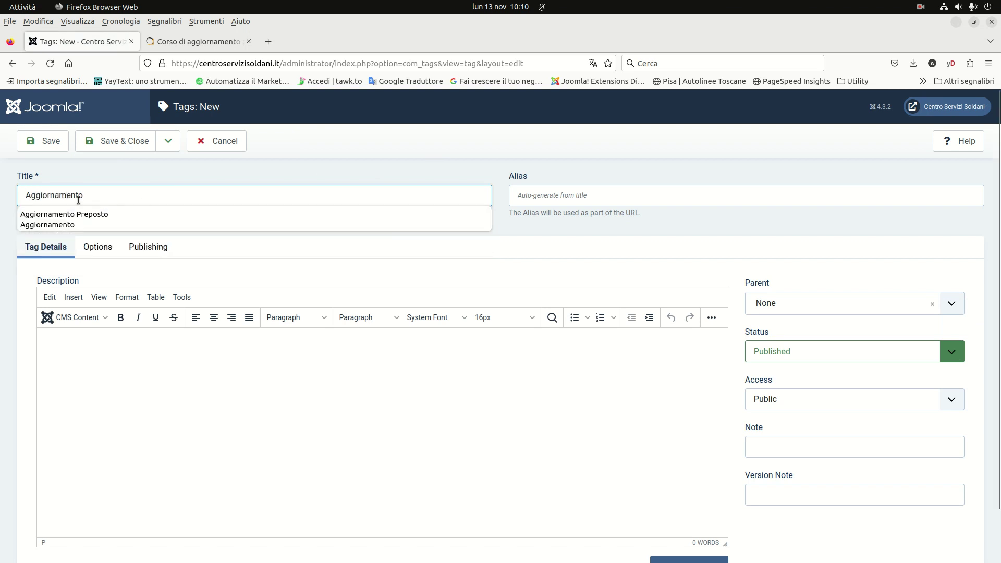
{"action": "left_click", "coordinate": [57, 225]}
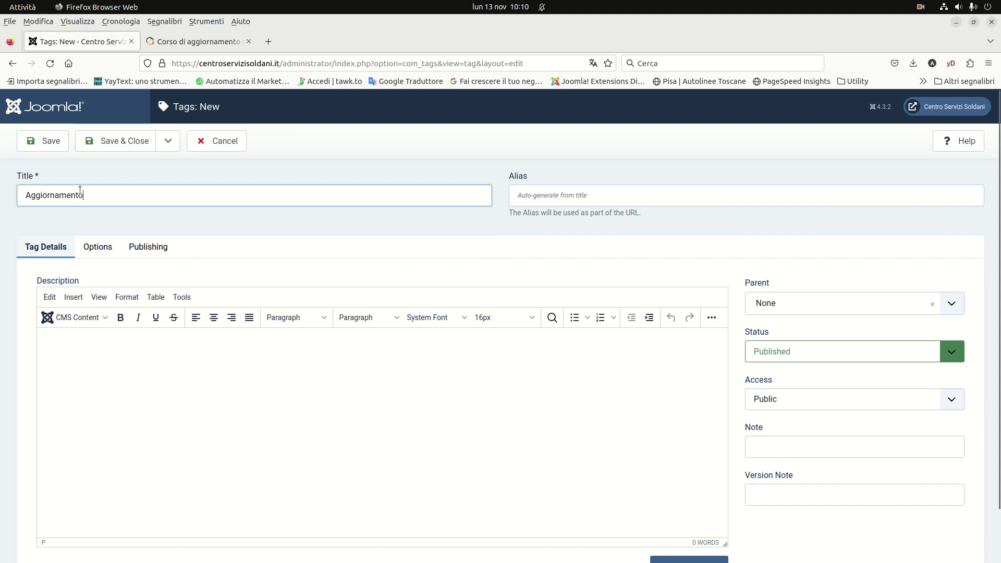
{"action": "left_click", "coordinate": [125, 141]}
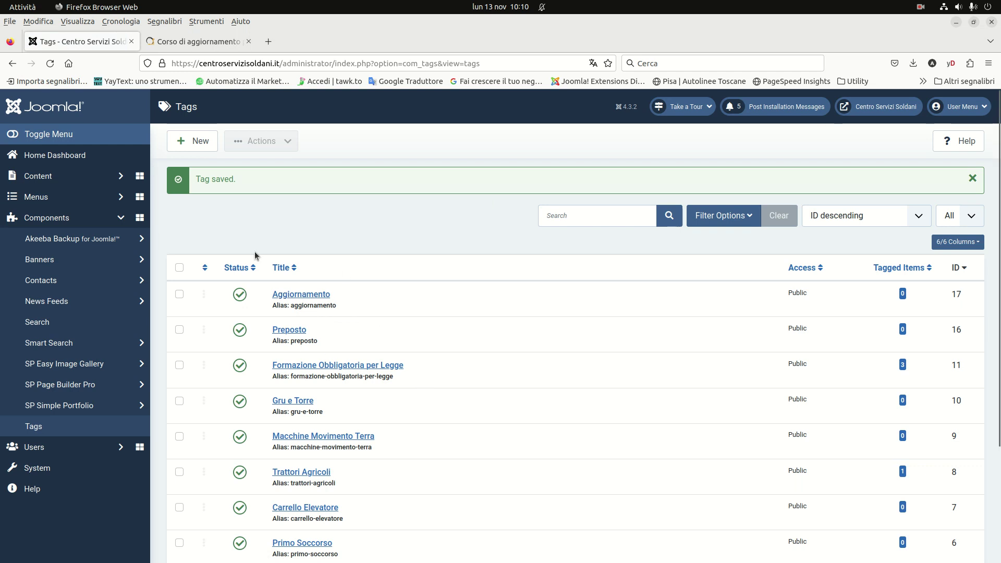
{"action": "left_click", "coordinate": [120, 217]}
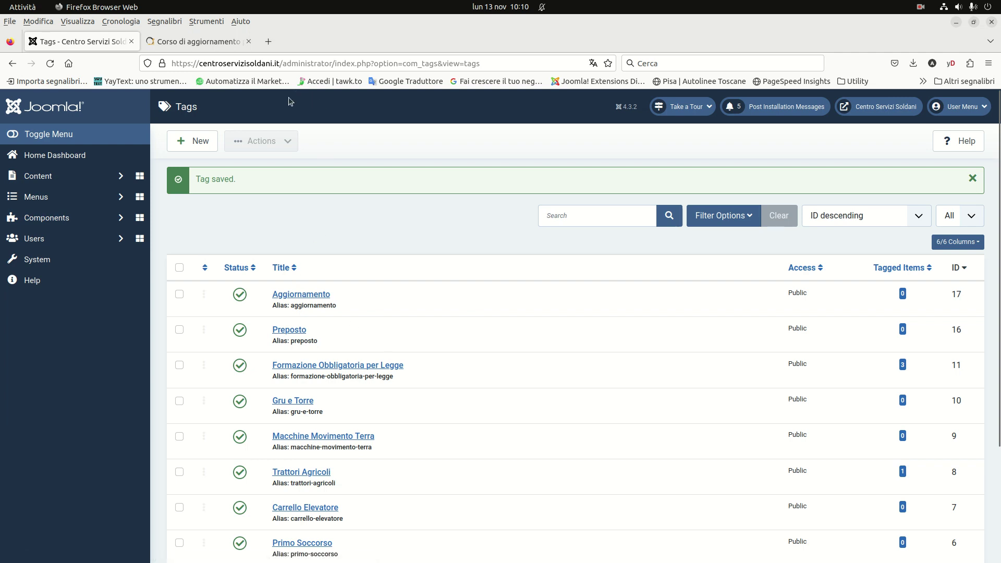
{"action": "left_click", "coordinate": [972, 177]}
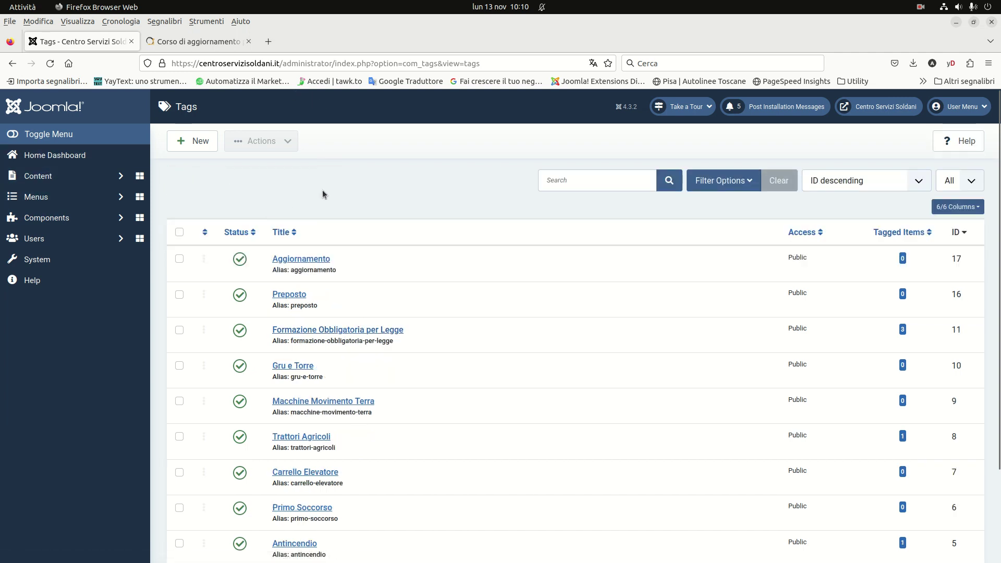
Step: Open the article list and clear its existing search and category filter
{"action": "left_click", "coordinate": [16, 110]}
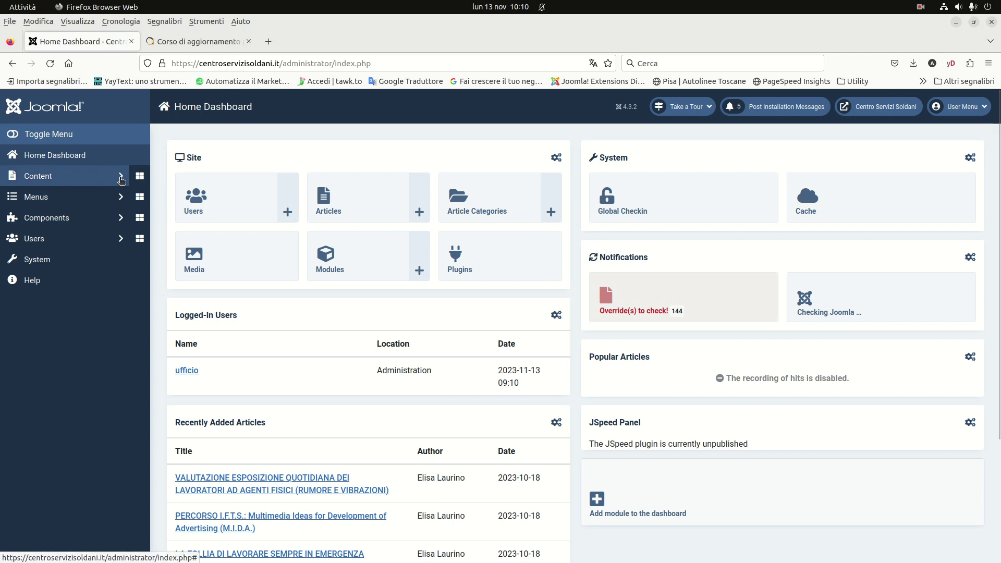
{"action": "left_click", "coordinate": [121, 180]}
{"action": "left_click", "coordinate": [38, 202]}
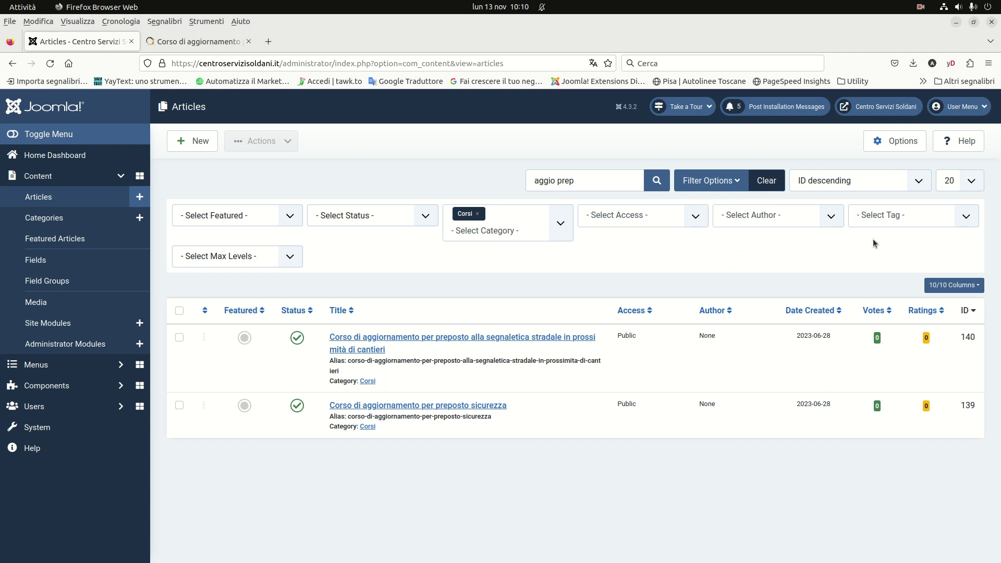
{"action": "left_click", "coordinate": [764, 180]}
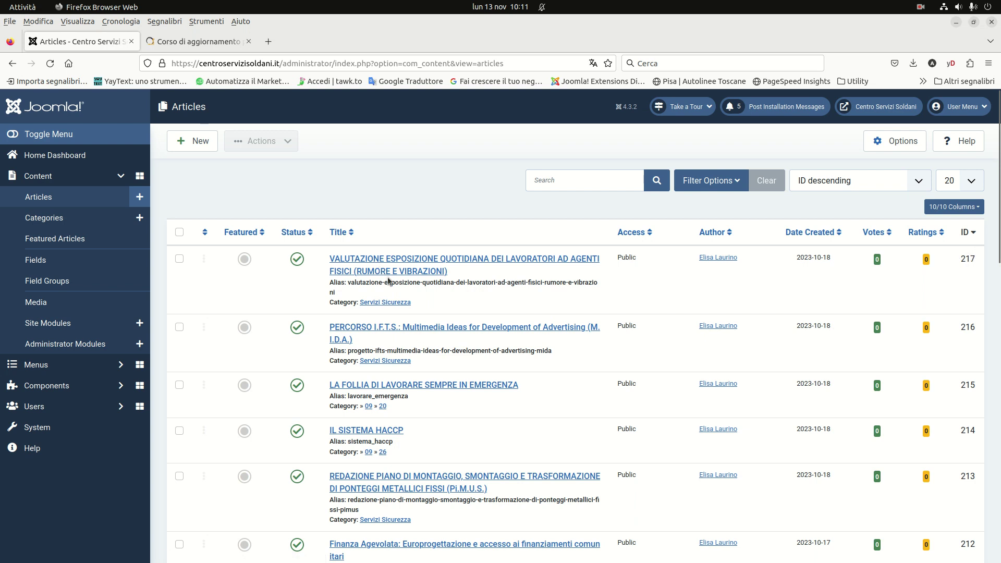
Step: Search the article list for "segnal prep" after checking the title of the published course page
{"action": "left_click", "coordinate": [172, 48]}
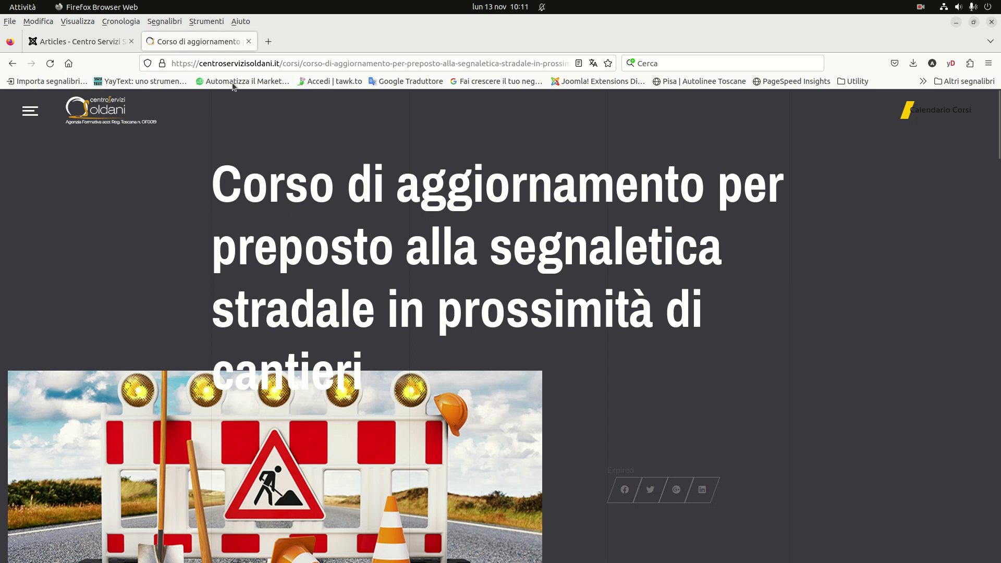
{"action": "left_click", "coordinate": [88, 45]}
{"action": "left_click", "coordinate": [595, 172]}
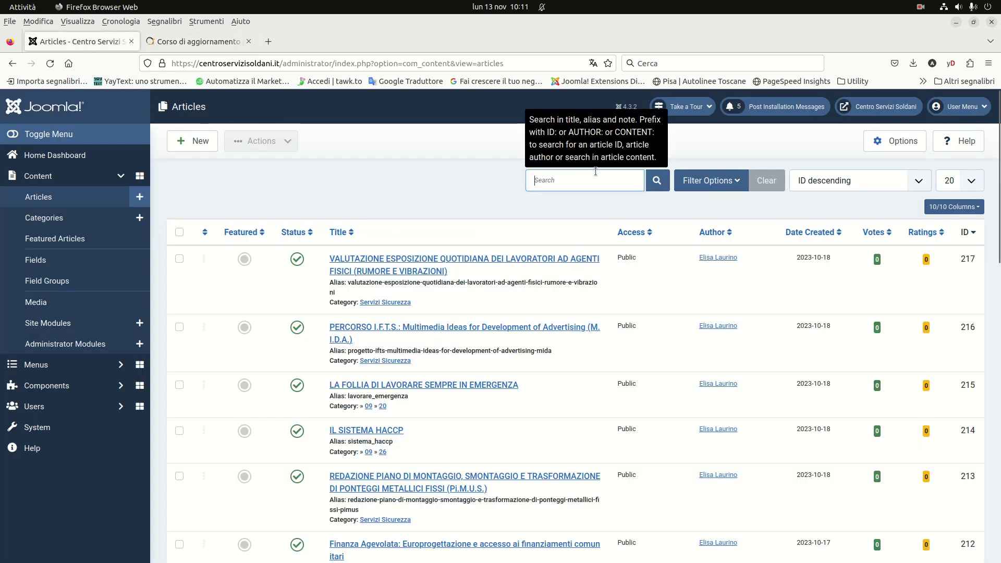
{"action": "type", "text": "segnal prep"}
{"action": "key", "text": "Return"}
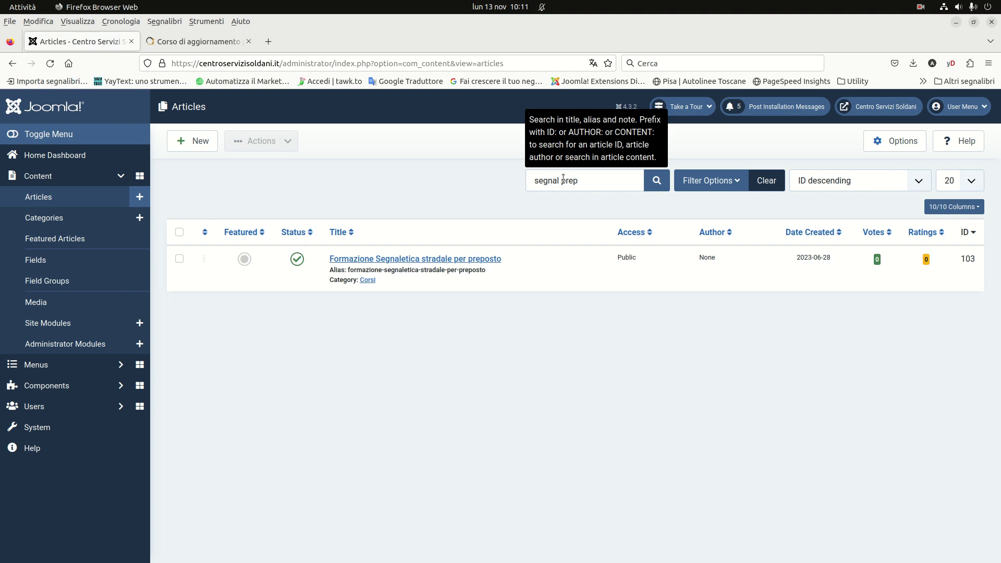
Step: Change the article search to "aggio prep"
{"action": "left_click_drag", "start_coordinate": [560, 179], "coordinate": [514, 176]}
{"action": "type", "text": "a"}
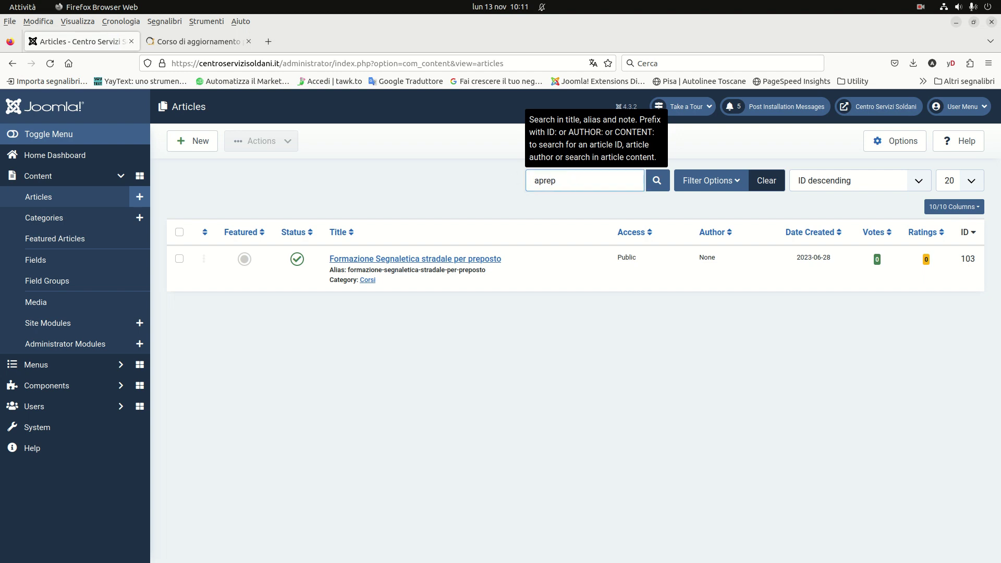
{"action": "type", "text": "ggio"}
{"action": "key", "text": "Return"}
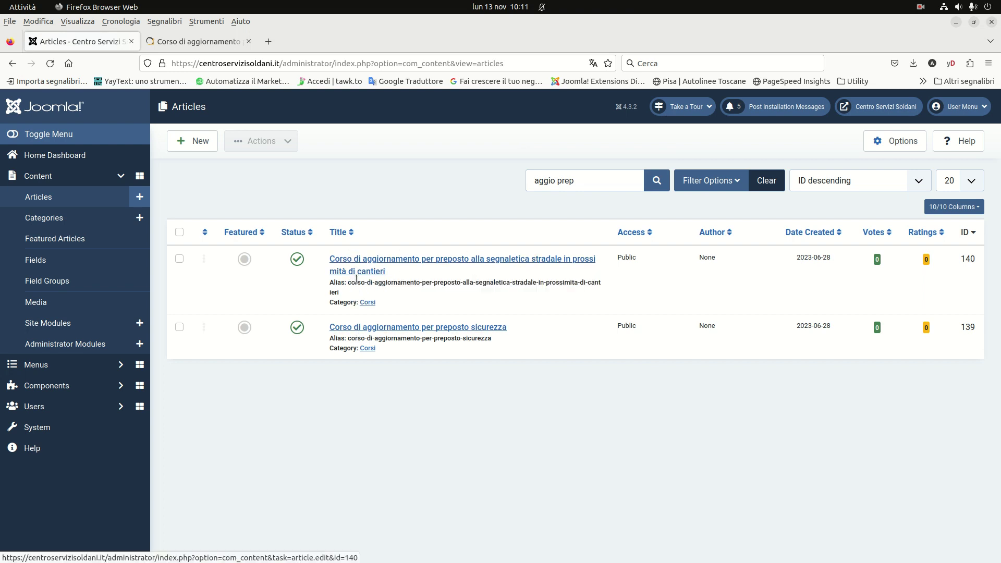
Step: Open the article "Corso di aggiornamento per preposto alla segnaletica stradale in prossimità di cantieri" and assign it the existing tags Preposto and Aggiornamento
{"action": "left_click", "coordinate": [349, 260]}
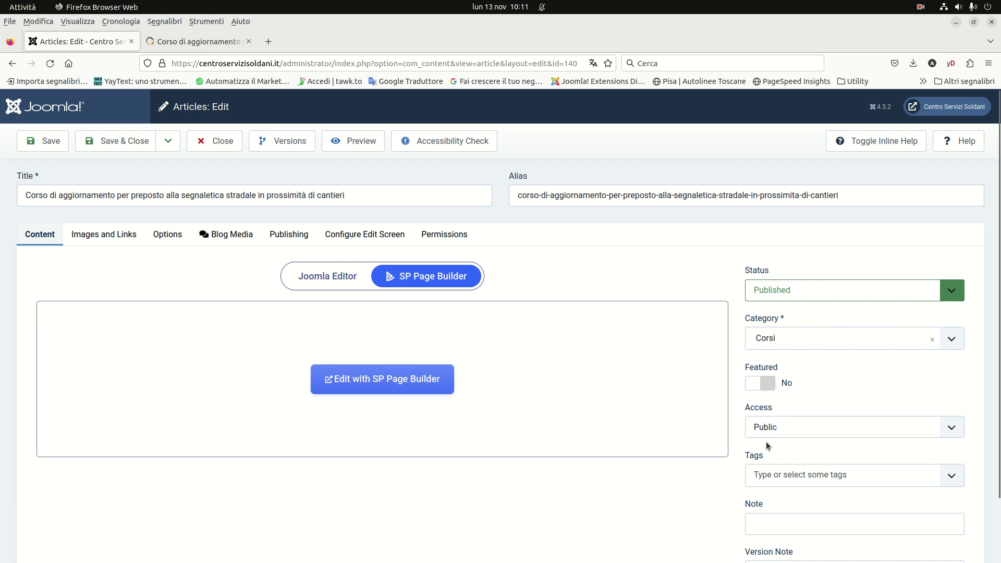
{"action": "left_click", "coordinate": [774, 473]}
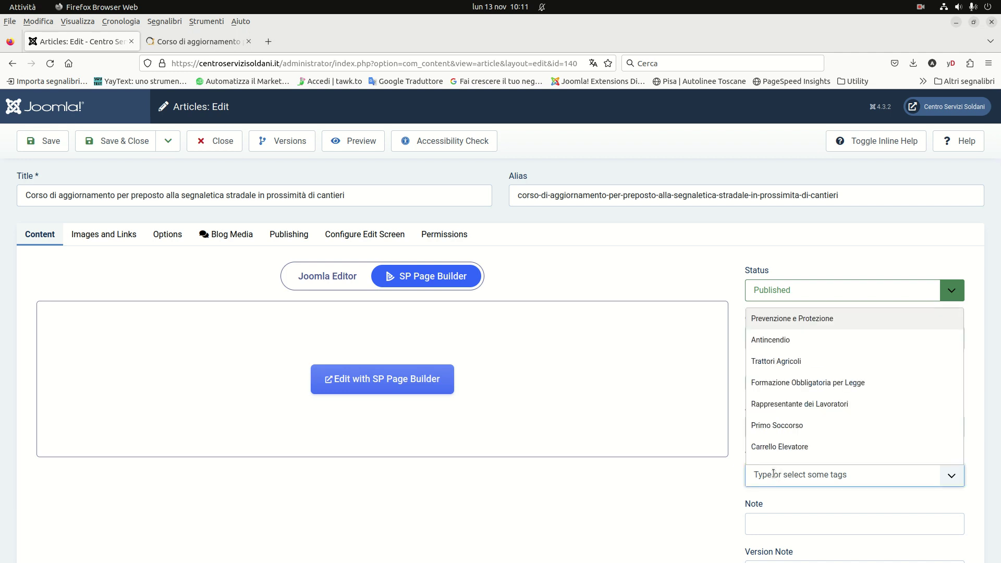
{"action": "type", "text": "Prepo"}
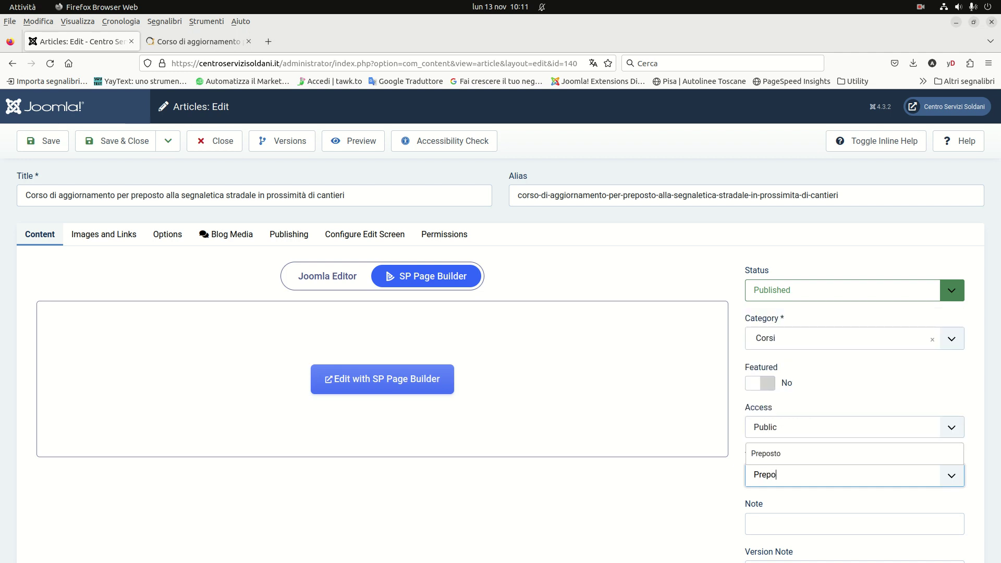
{"action": "left_click", "coordinate": [771, 454]}
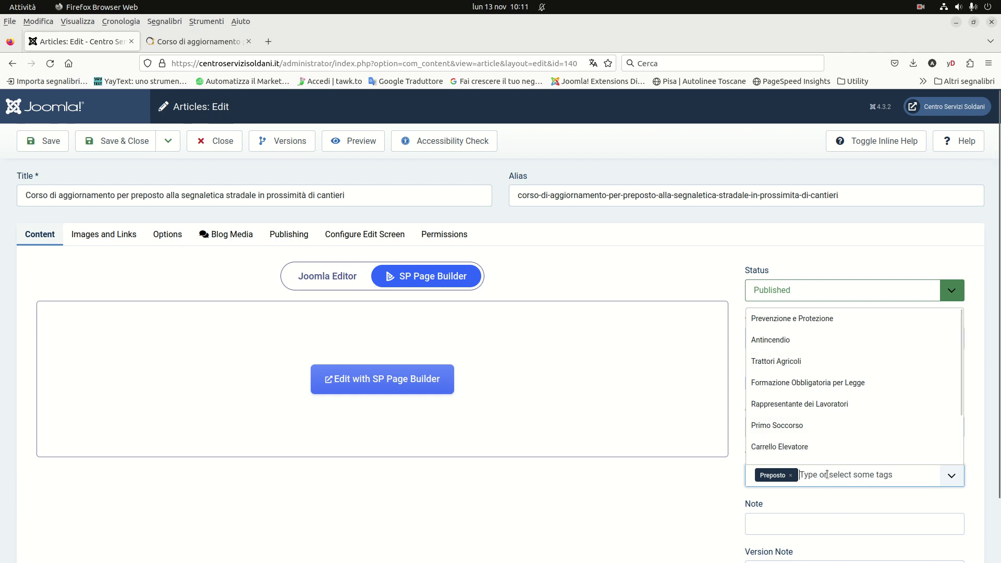
{"action": "type", "text": "Aggi"}
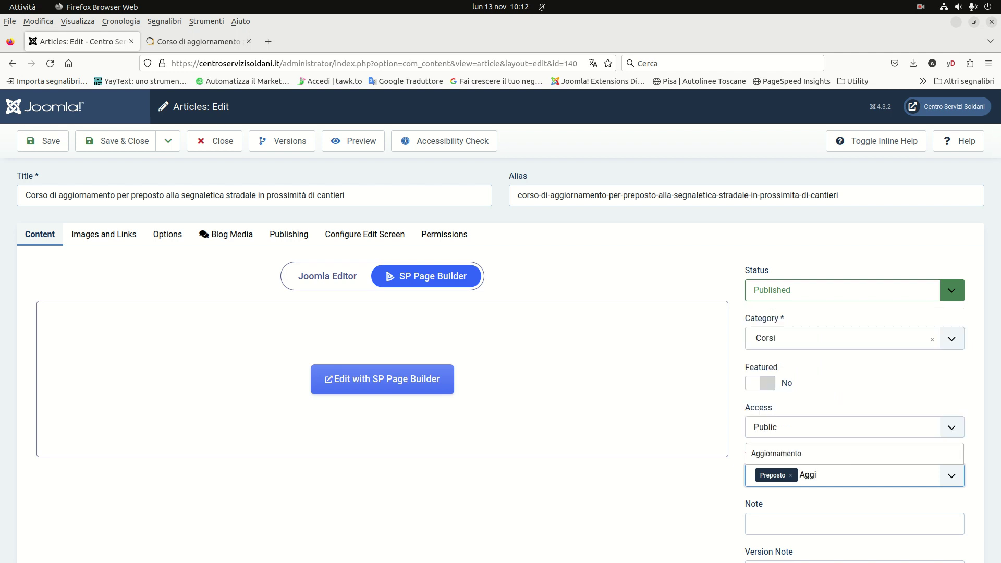
{"action": "left_click", "coordinate": [781, 455]}
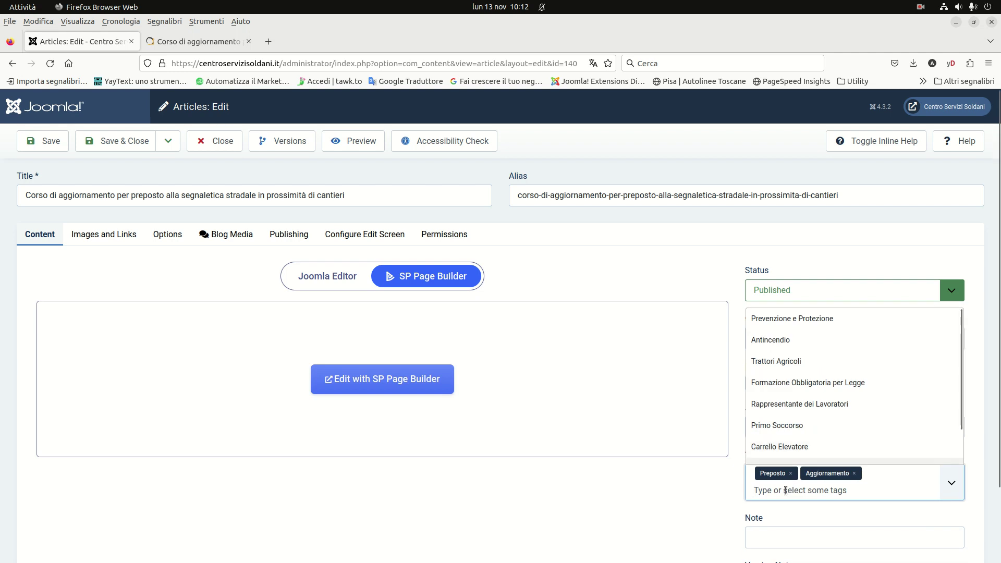
Step: Add a new tag named "Aggiornamento Preposto" to the article
{"action": "type", "text": "Agg"}
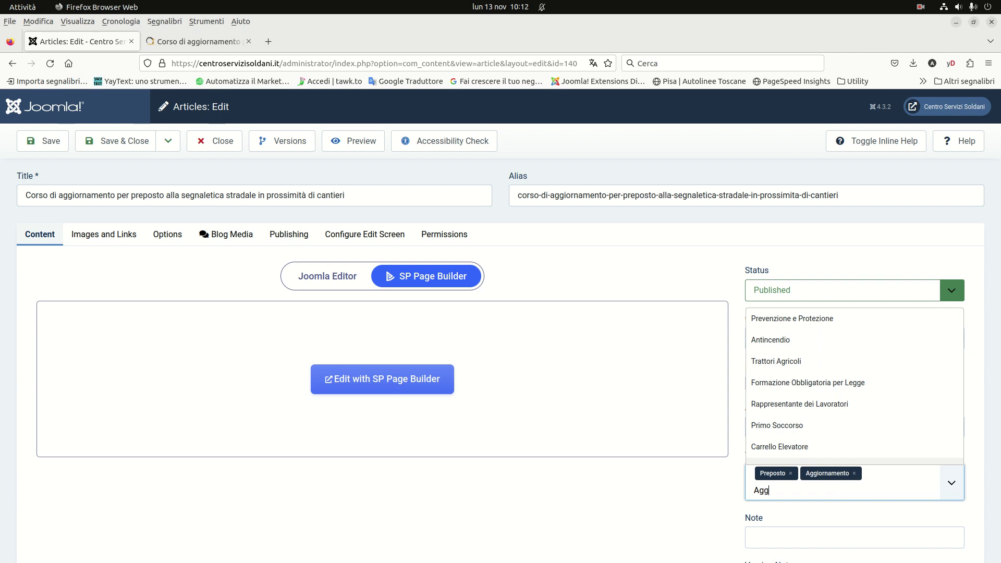
{"action": "type", "text": "iornamento Pre"}
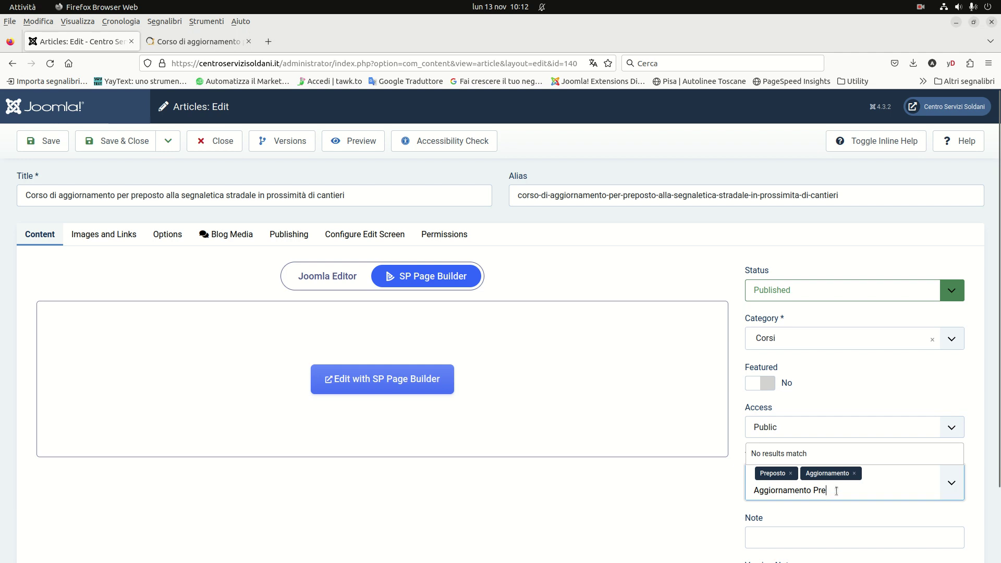
{"action": "type", "text": "posto"}
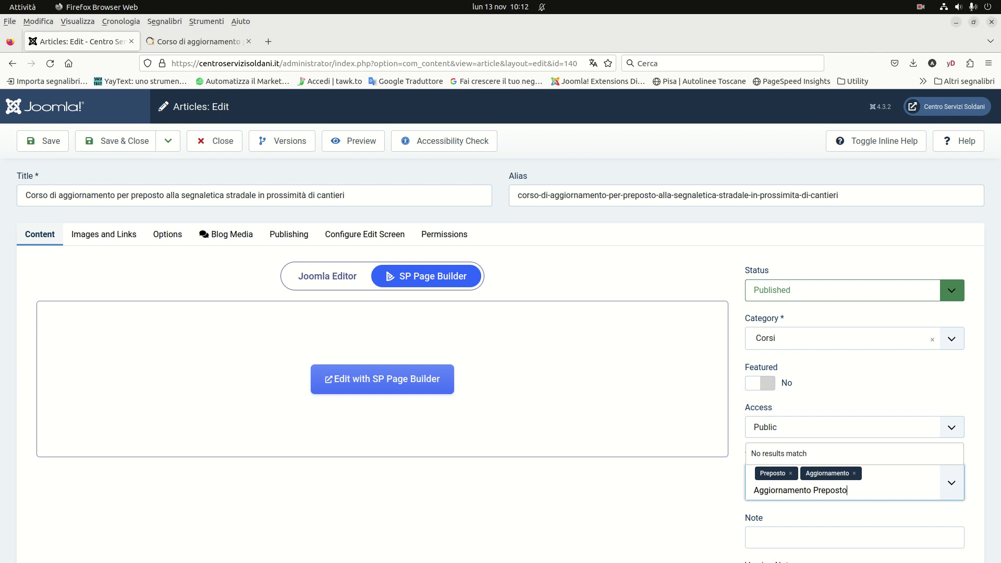
{"action": "key", "text": "Return"}
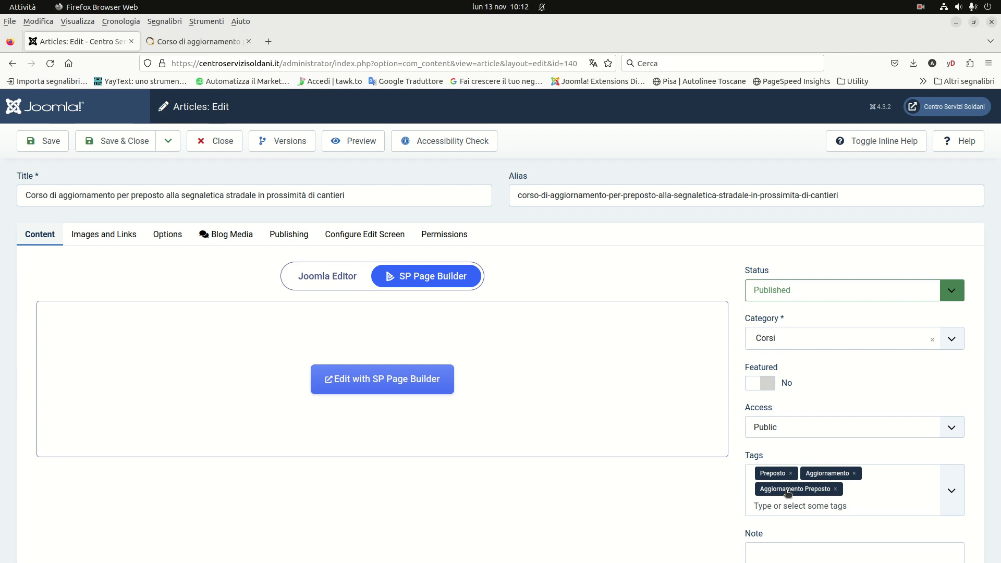
Step: Check the course title on the published page and add a new tag "Segnaletica Stradale" to the article
{"action": "left_click", "coordinate": [208, 43]}
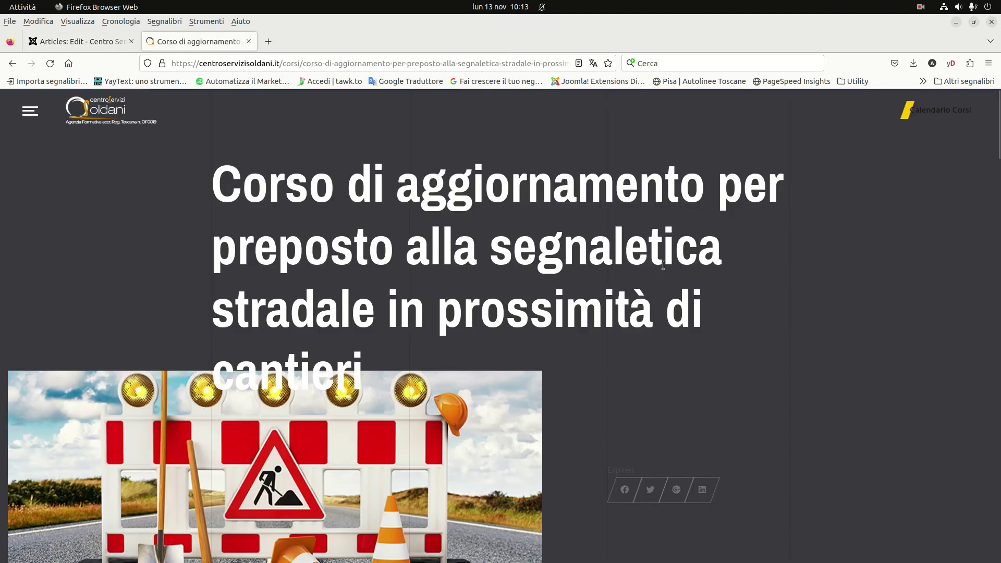
{"action": "left_click", "coordinate": [78, 41]}
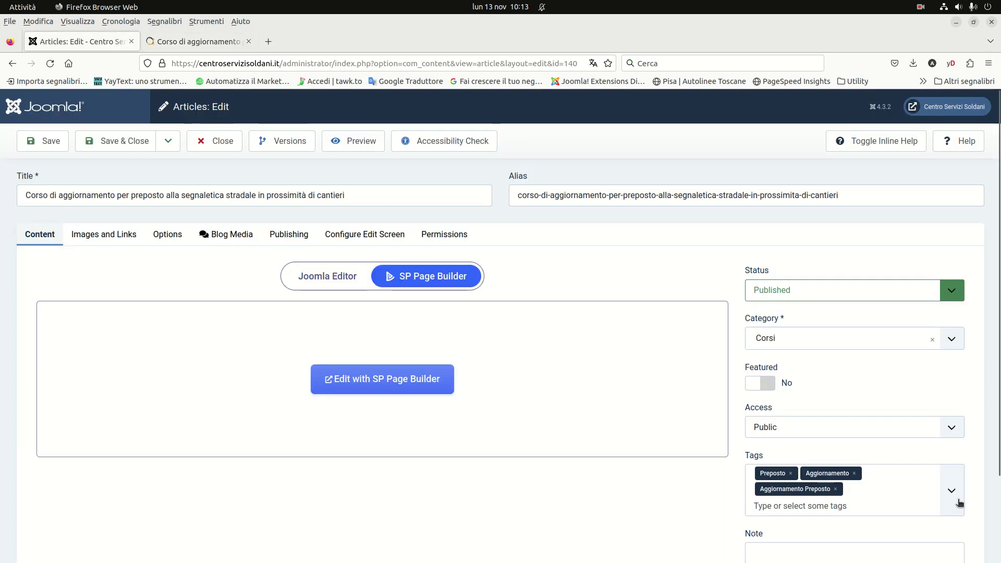
{"action": "left_click", "coordinate": [868, 509]}
{"action": "type", "text": "Seggnaleti"}
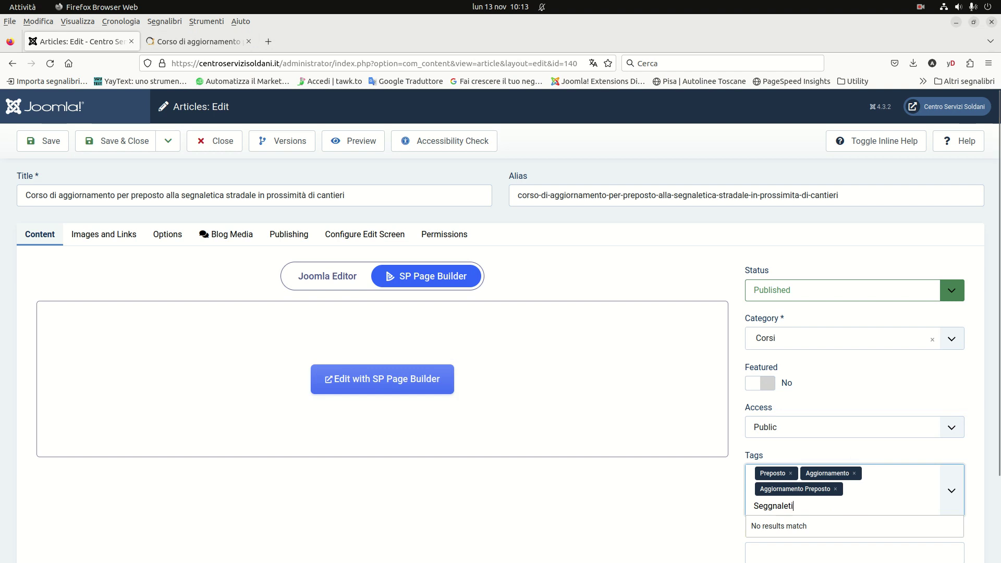
{"action": "key", "text": "BackSpace"}
{"action": "key", "text": "BackSpace"}
{"action": "key", "text": "BackSpace"}
{"action": "key", "text": "BackSpace"}
{"action": "key", "text": "BackSpace"}
{"action": "key", "text": "BackSpace"}
{"action": "key", "text": "BackSpace"}
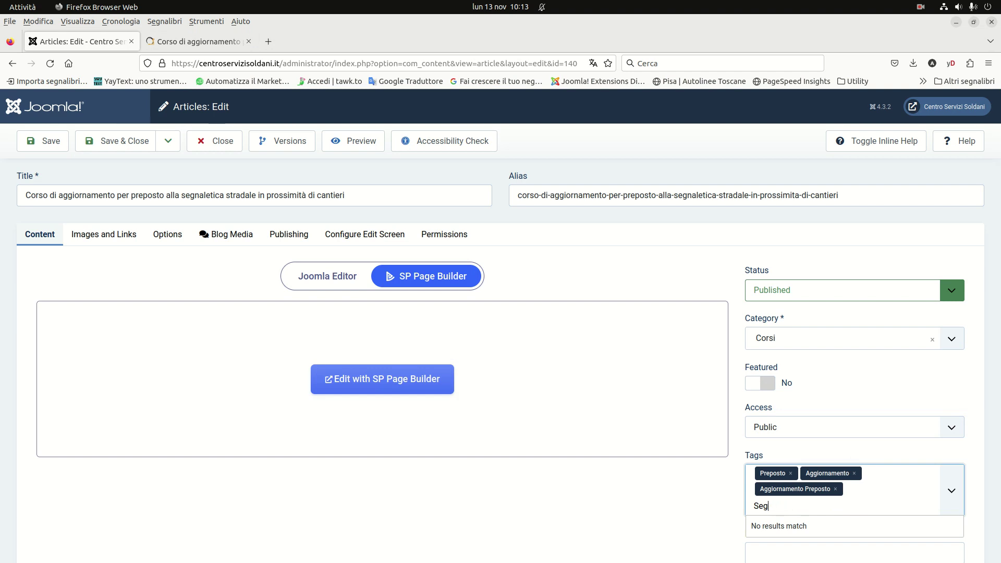
{"action": "type", "text": "nal"}
{"action": "key", "text": "BackSpace"}
{"action": "key", "text": "BackSpace"}
{"action": "key", "text": "BackSpace"}
{"action": "type", "text": "gnale"}
{"action": "key", "text": "BackSpace"}
{"action": "type", "text": "naletica Stradale"}
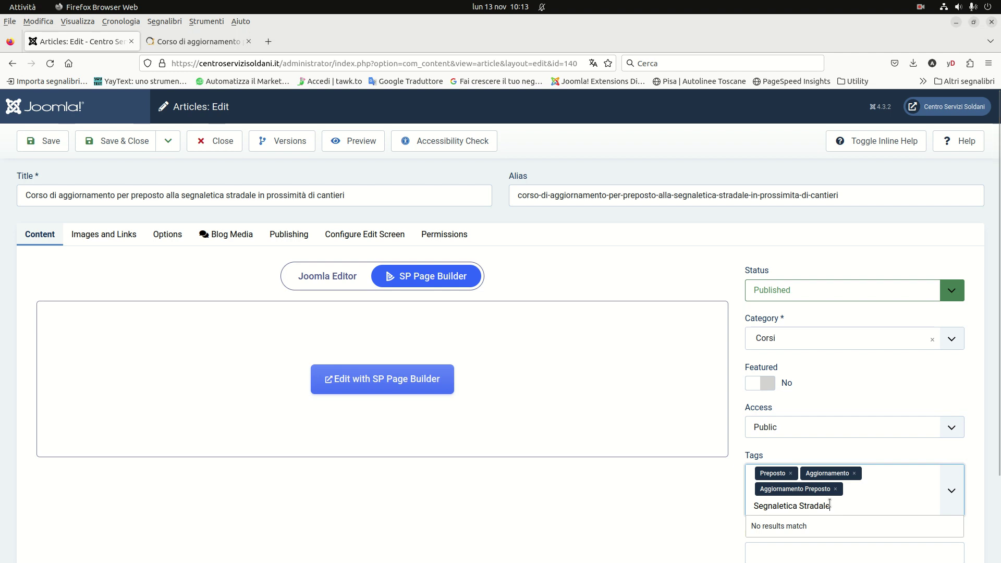
{"action": "key", "text": "Return"}
Step: Add a new tag "Cantieri" to the article, save and close it, and dismiss the confirmation message
{"action": "left_click", "coordinate": [204, 43]}
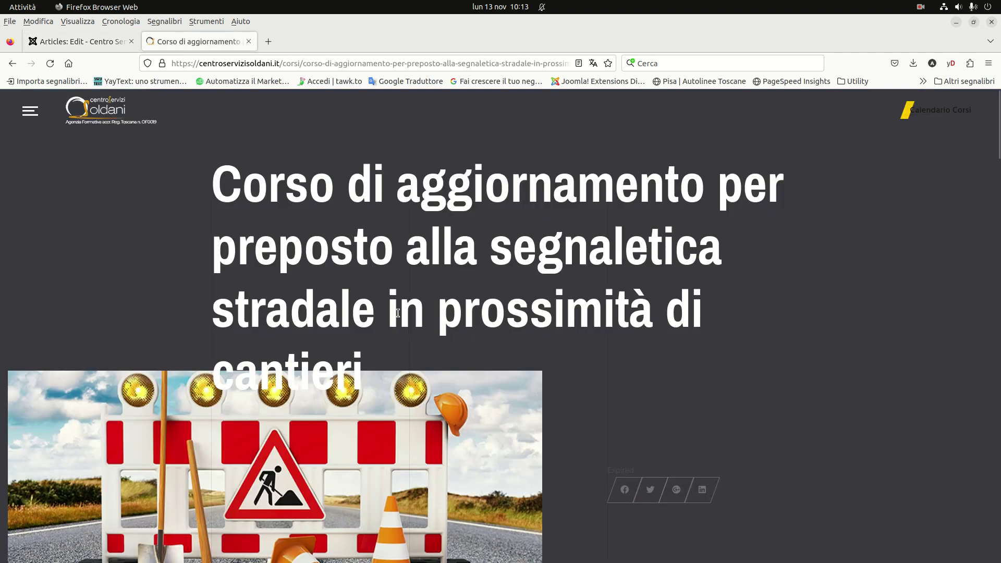
{"action": "left_click", "coordinate": [78, 41]}
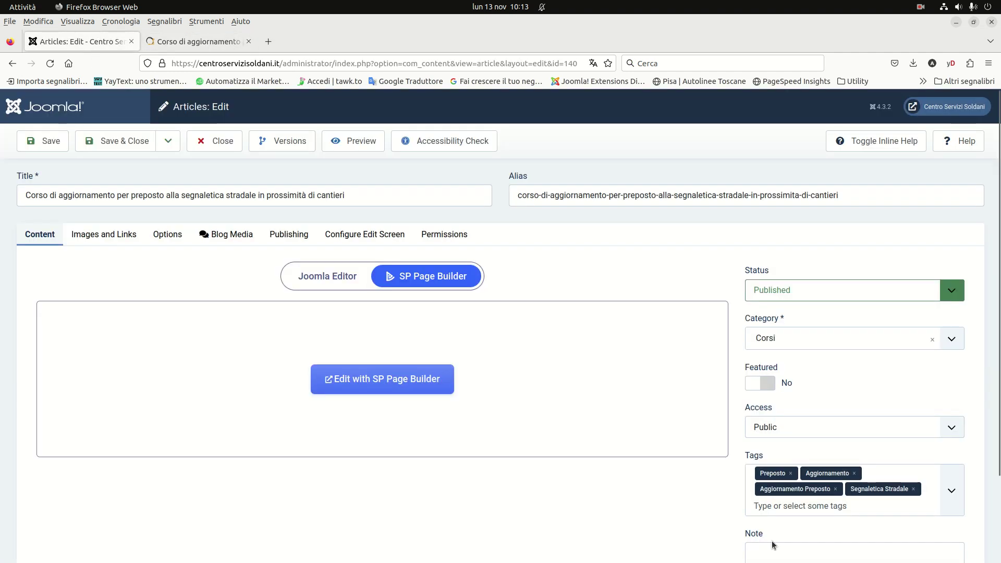
{"action": "left_click", "coordinate": [800, 508]}
{"action": "type", "text": "Cantie"}
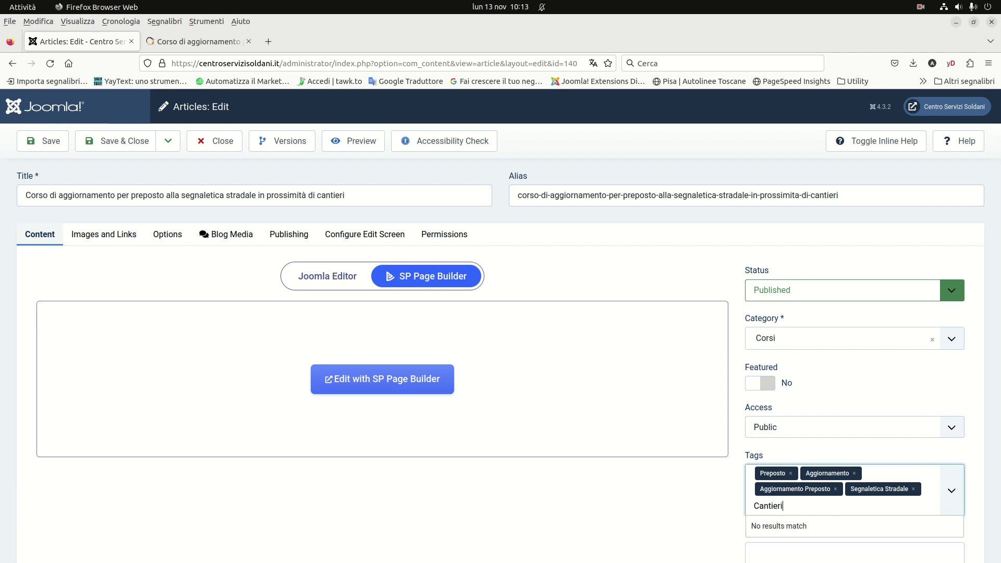
{"action": "type", "text": "ri"}
{"action": "key", "text": "Return"}
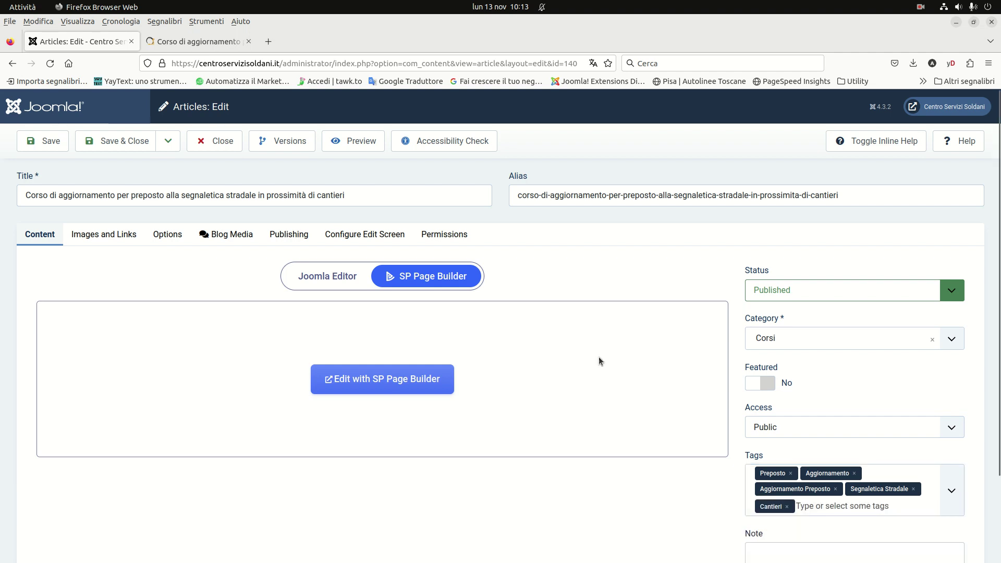
{"action": "left_click", "coordinate": [111, 139]}
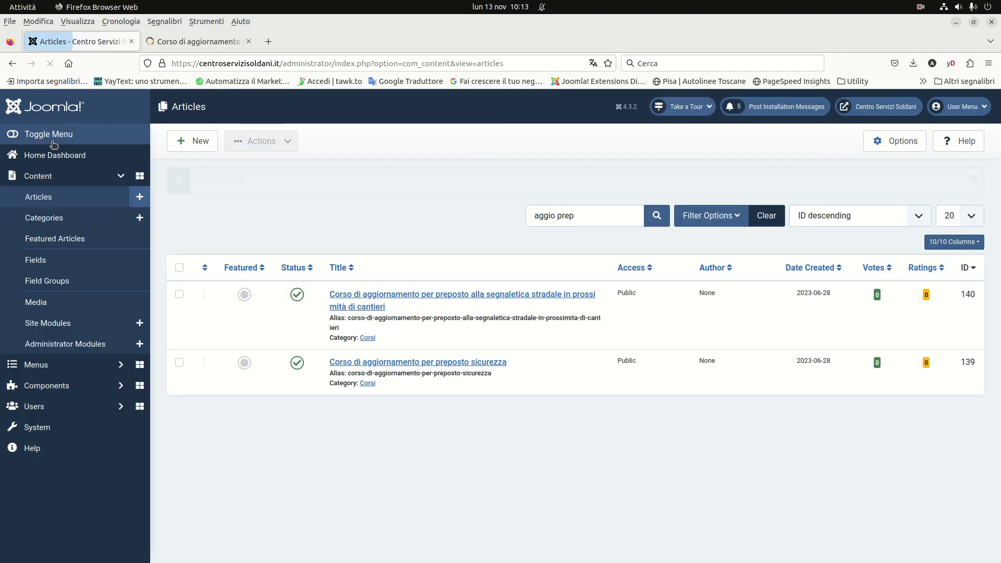
{"action": "left_click", "coordinate": [972, 178]}
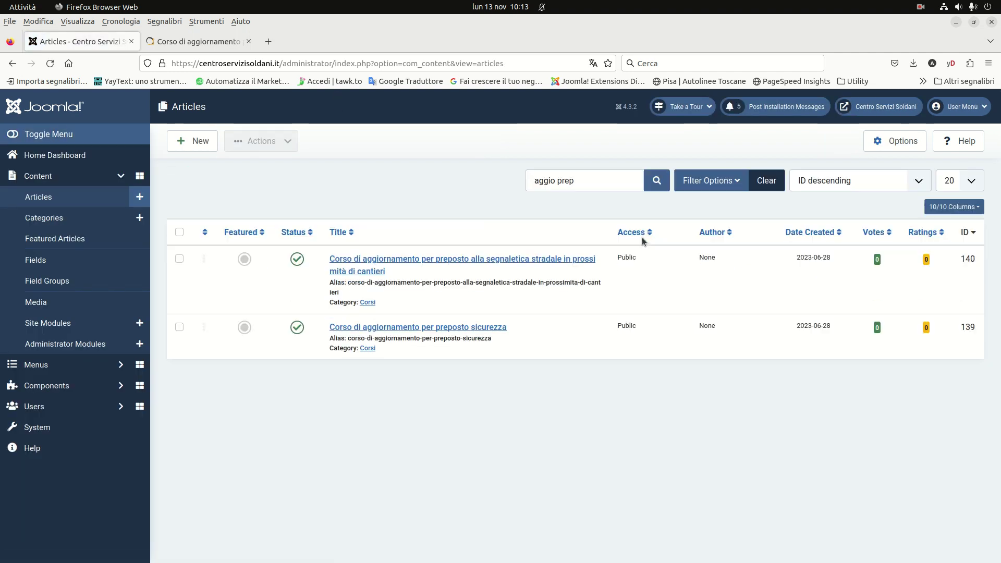
Step: Check the tags on the published course page, view the Preposto tag page from the Corsi page, and return to Corsi
{"action": "left_click", "coordinate": [205, 47]}
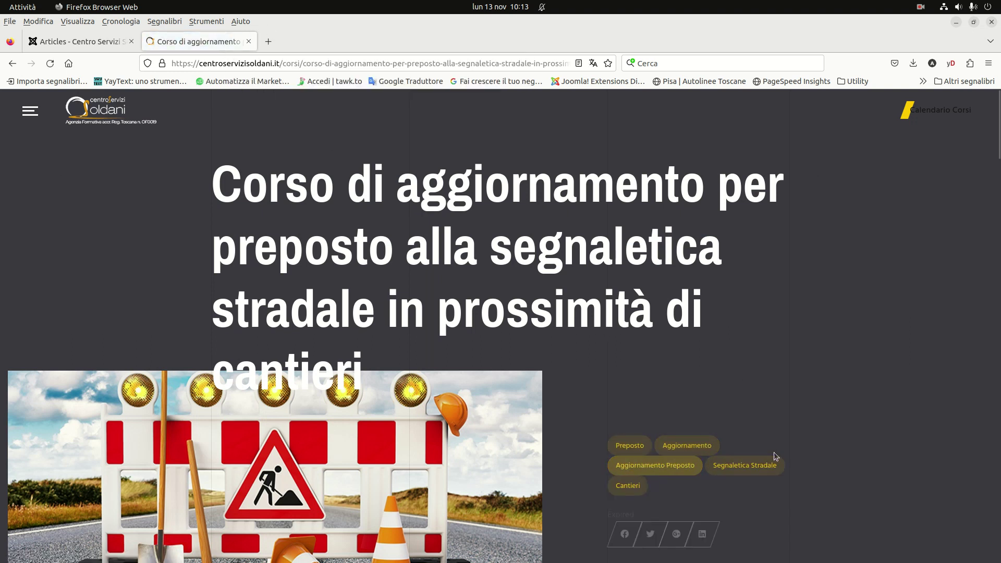
{"action": "left_click", "coordinate": [30, 111]}
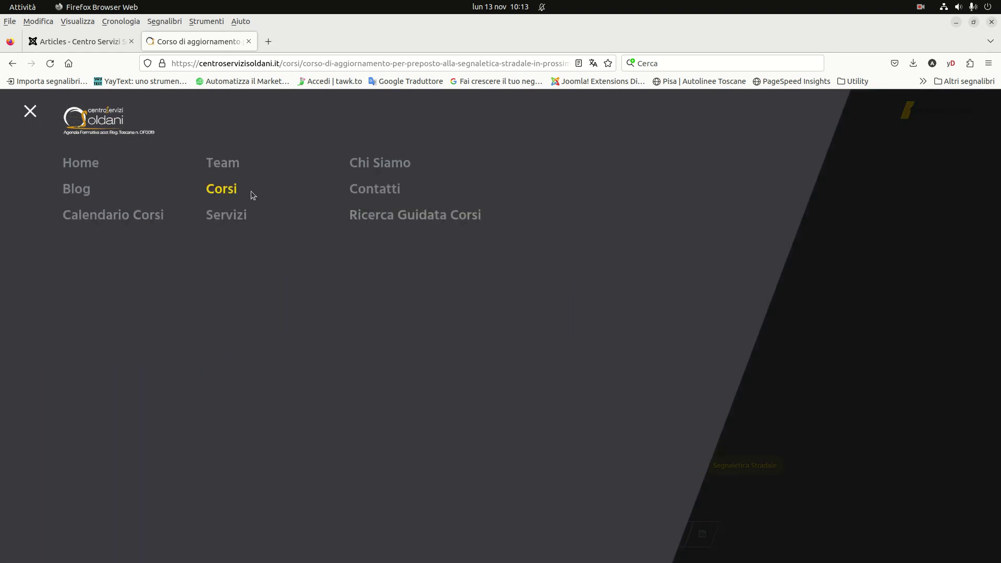
{"action": "left_click", "coordinate": [221, 188]}
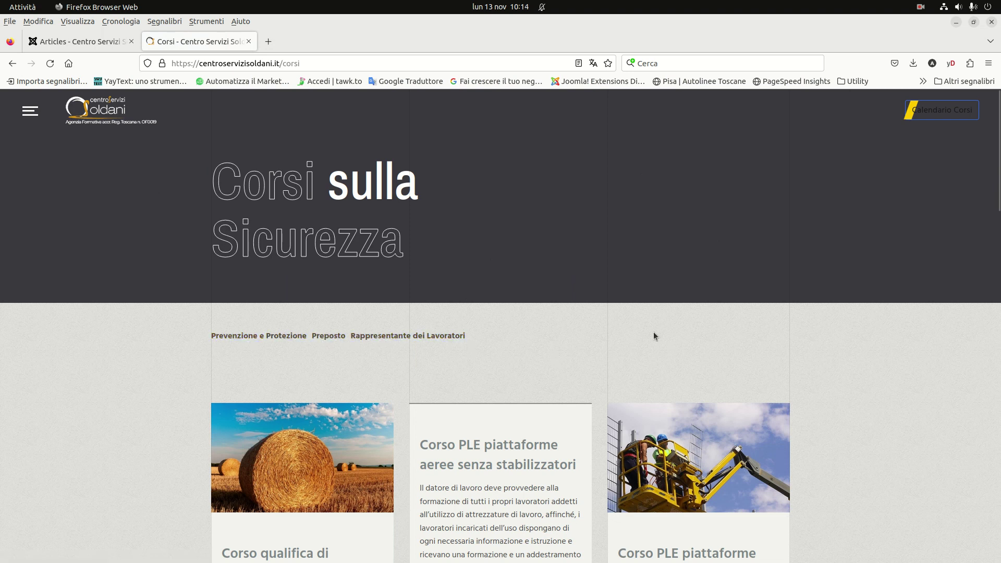
{"action": "right_click", "coordinate": [627, 362]}
{"action": "key", "text": "Escape"}
{"action": "left_click", "coordinate": [325, 335]}
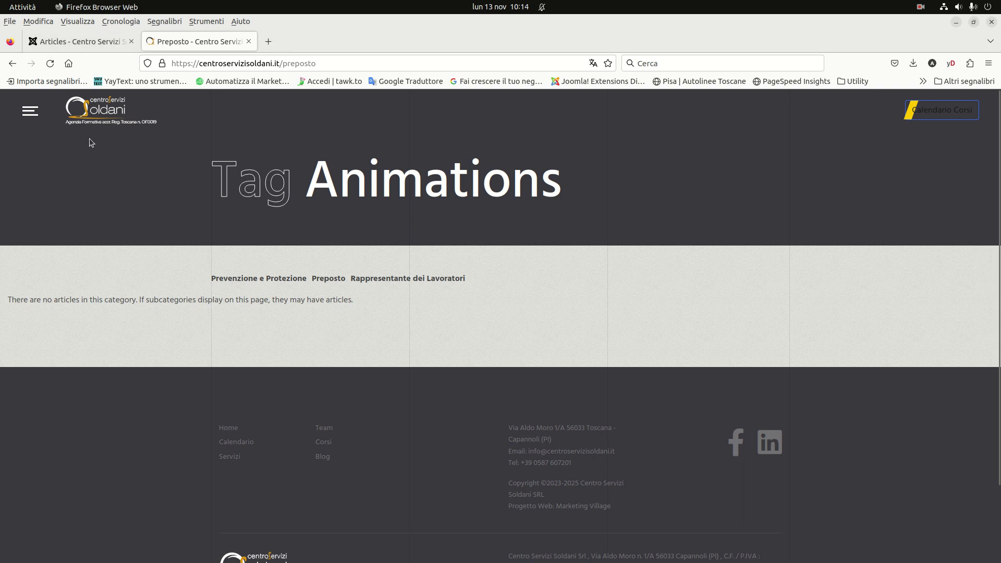
{"action": "left_click", "coordinate": [12, 63]}
Step: Collapse the Content section in the Joomla administration, and reload and look through the course listing on the published Corsi page
{"action": "left_click", "coordinate": [79, 42]}
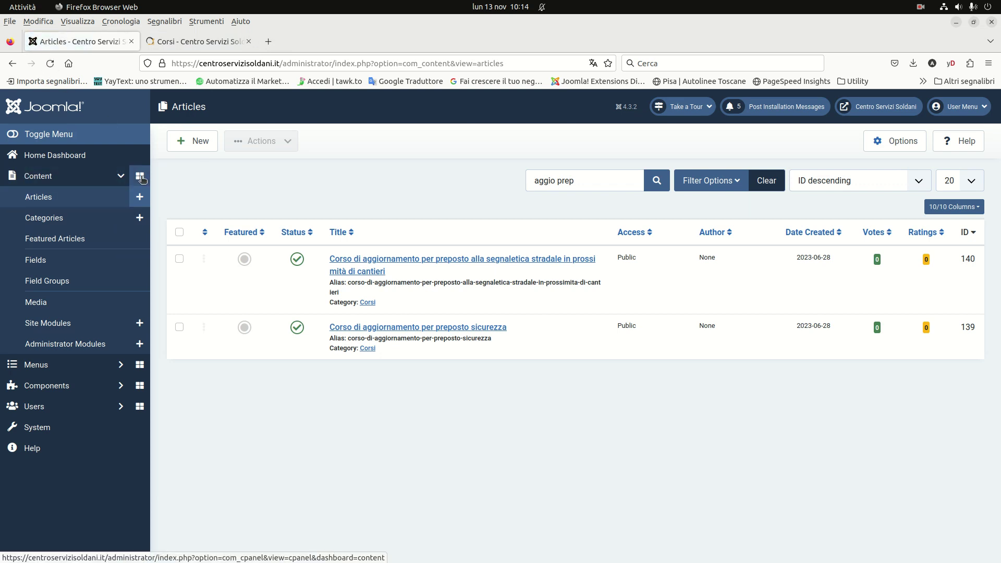
{"action": "left_click", "coordinate": [122, 178]}
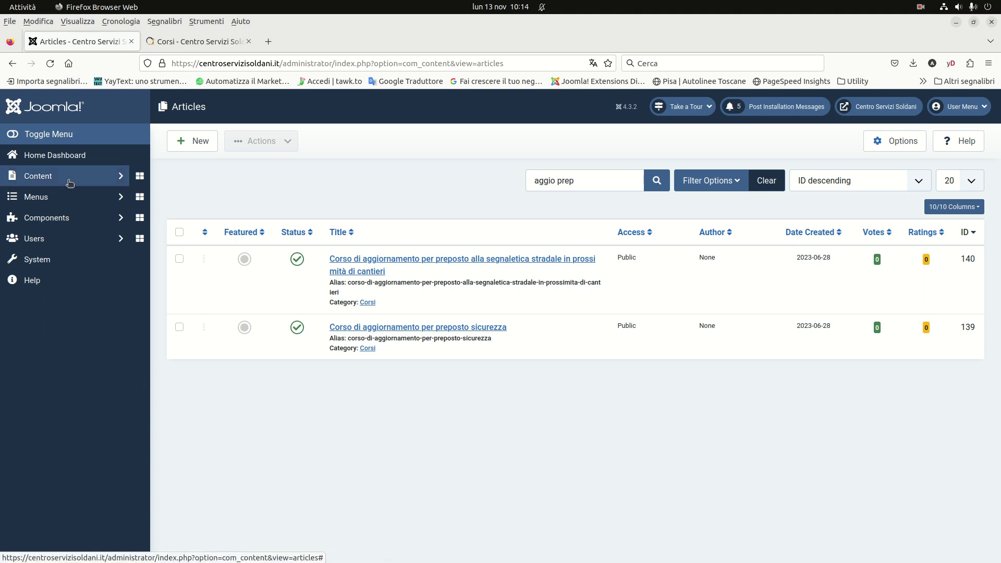
{"action": "left_click", "coordinate": [198, 42]}
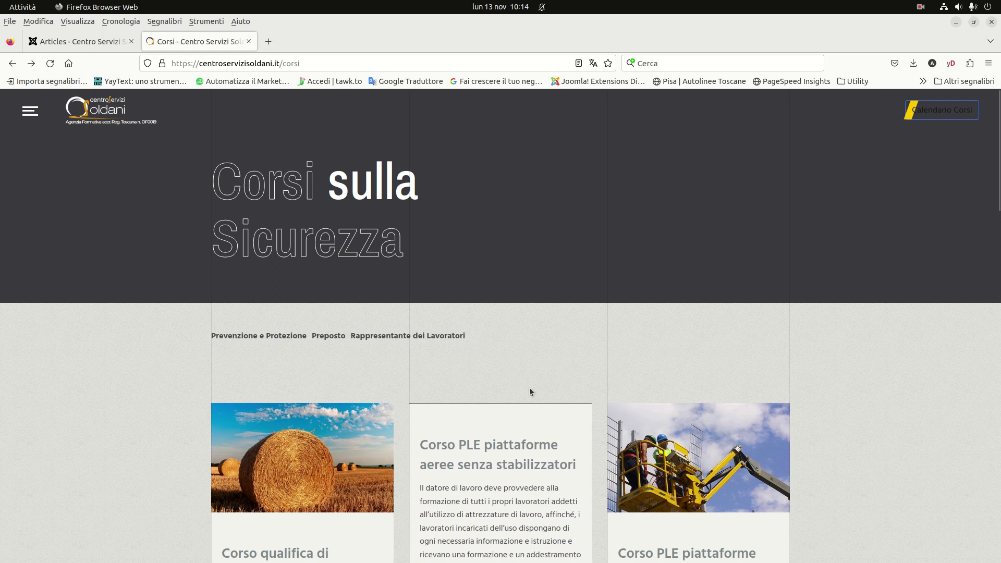
{"action": "left_click", "coordinate": [50, 63]}
{"action": "scroll", "coordinate": [851, 372], "scroll_direction": "down", "scroll_amount": 5}
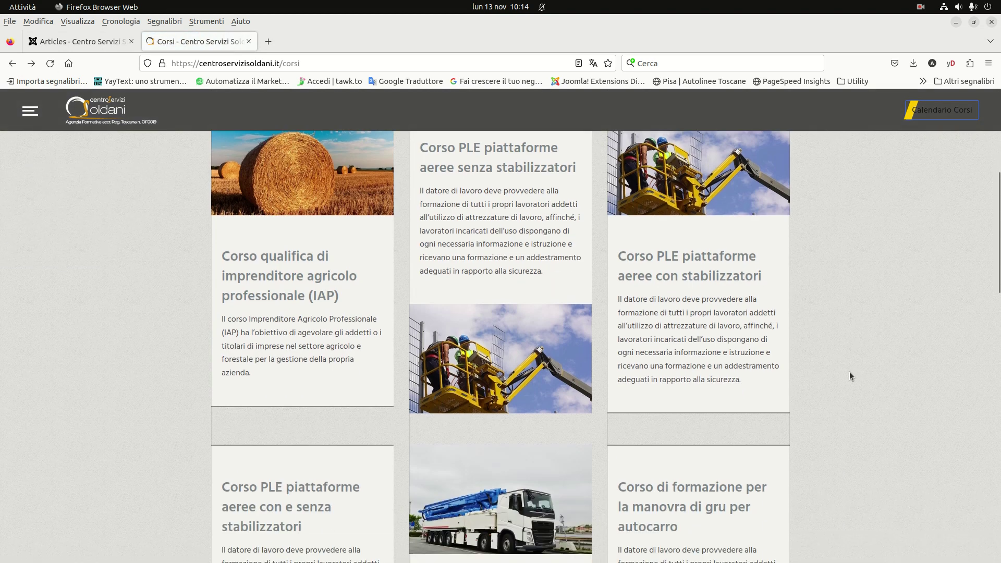
{"action": "scroll", "coordinate": [849, 373], "scroll_direction": "down", "scroll_amount": 2}
{"action": "scroll", "coordinate": [846, 373], "scroll_direction": "up", "scroll_amount": 7}
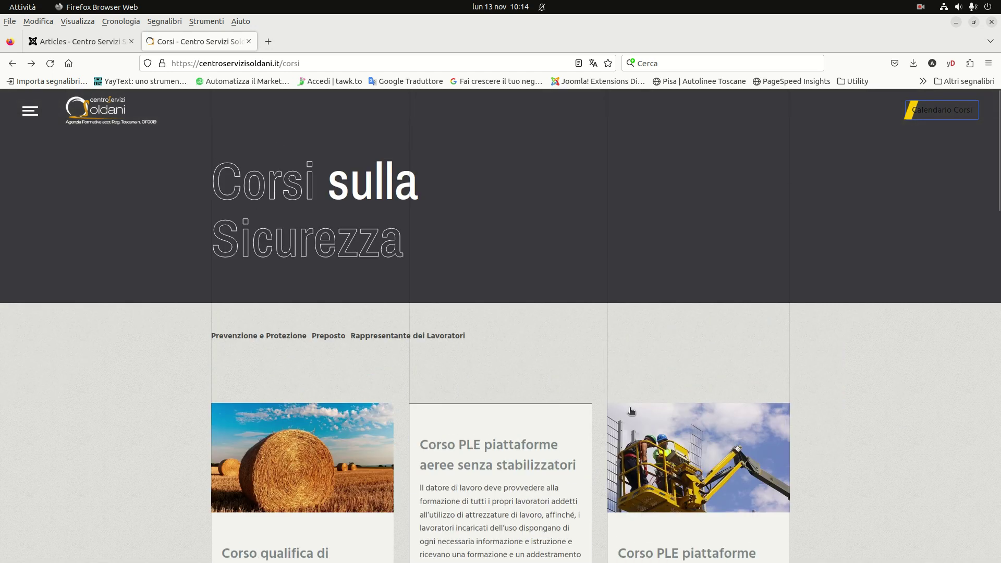